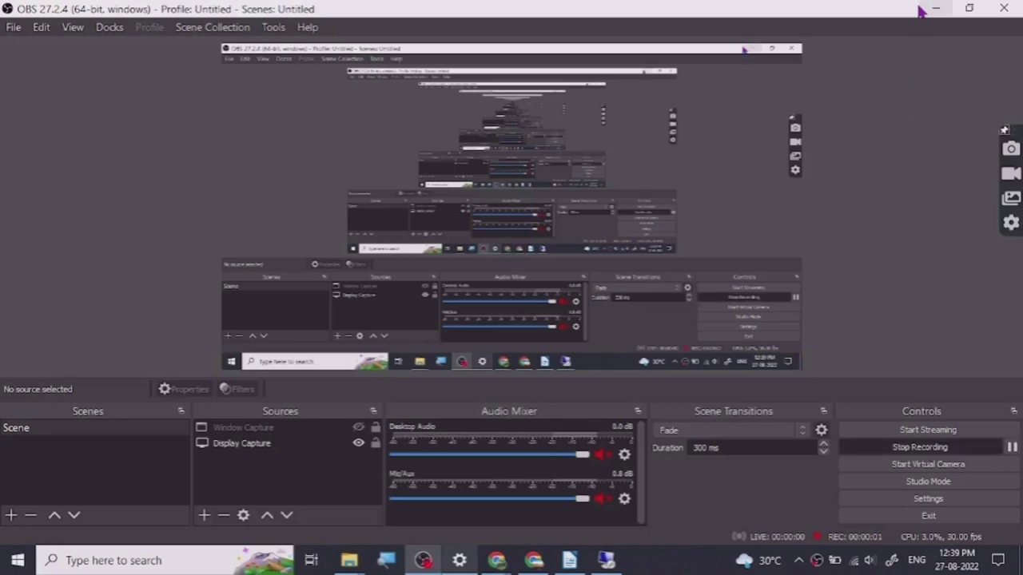
Minimize OBS and scroll through the Jot Form video's description on YouTube
{"action": "left_click", "coordinate": [936, 8]}
{"action": "scroll", "coordinate": [268, 352], "scroll_direction": "up", "scroll_amount": 3}
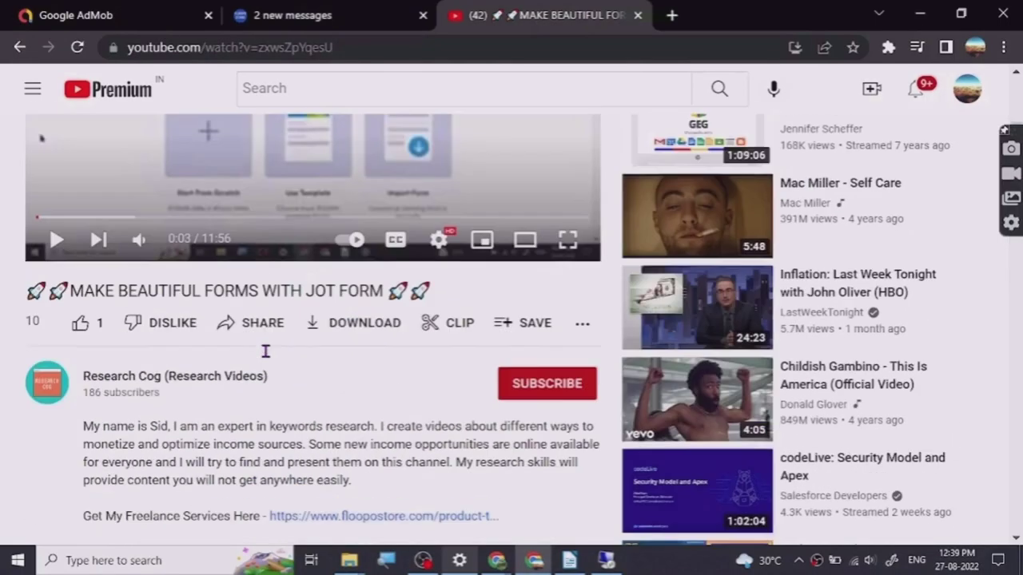
{"action": "scroll", "coordinate": [264, 352], "scroll_direction": "down", "scroll_amount": 1}
{"action": "scroll", "coordinate": [256, 320], "scroll_direction": "down", "scroll_amount": 2}
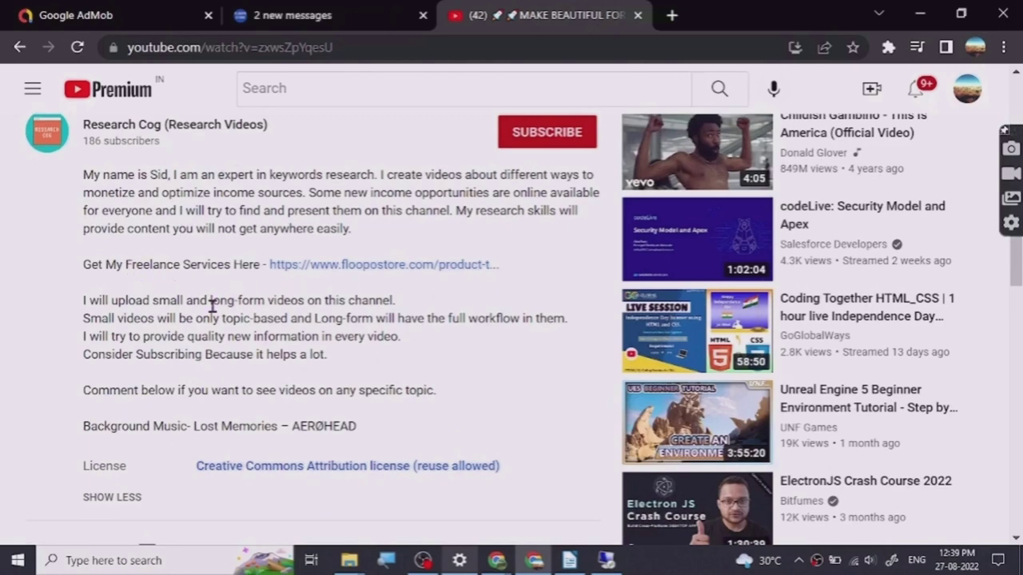
{"action": "scroll", "coordinate": [209, 310], "scroll_direction": "up", "scroll_amount": 2}
{"action": "scroll", "coordinate": [196, 343], "scroll_direction": "up", "scroll_amount": 1}
{"action": "scroll", "coordinate": [184, 355], "scroll_direction": "down", "scroll_amount": 3}
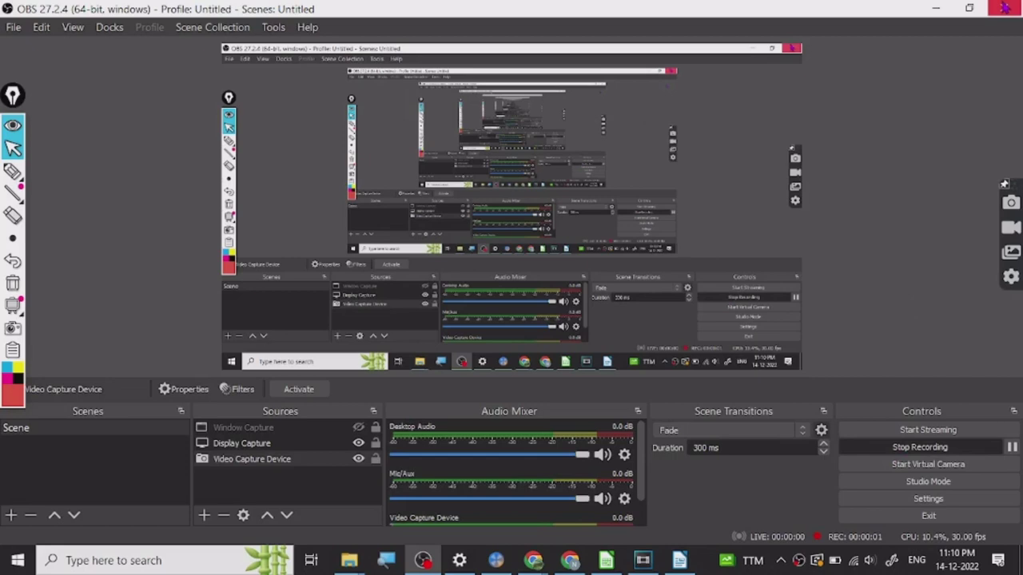
Minimize OBS Studio to reveal Google's 'epic pen' search results in Chrome
{"action": "left_click", "coordinate": [935, 9]}
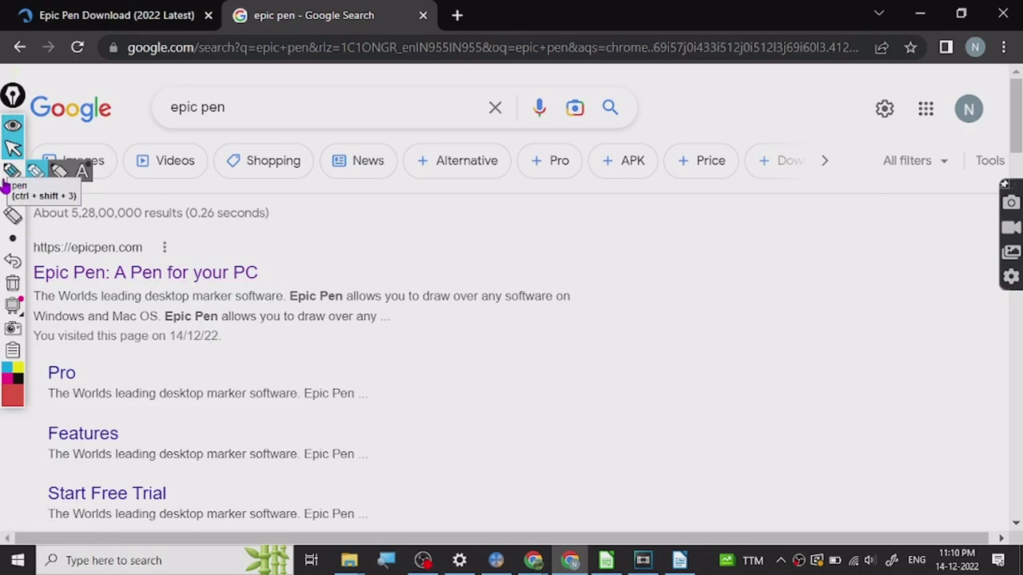
Open the epicpen.com result in a new Chrome tab and scroll down its page
{"action": "right_click", "coordinate": [148, 273]}
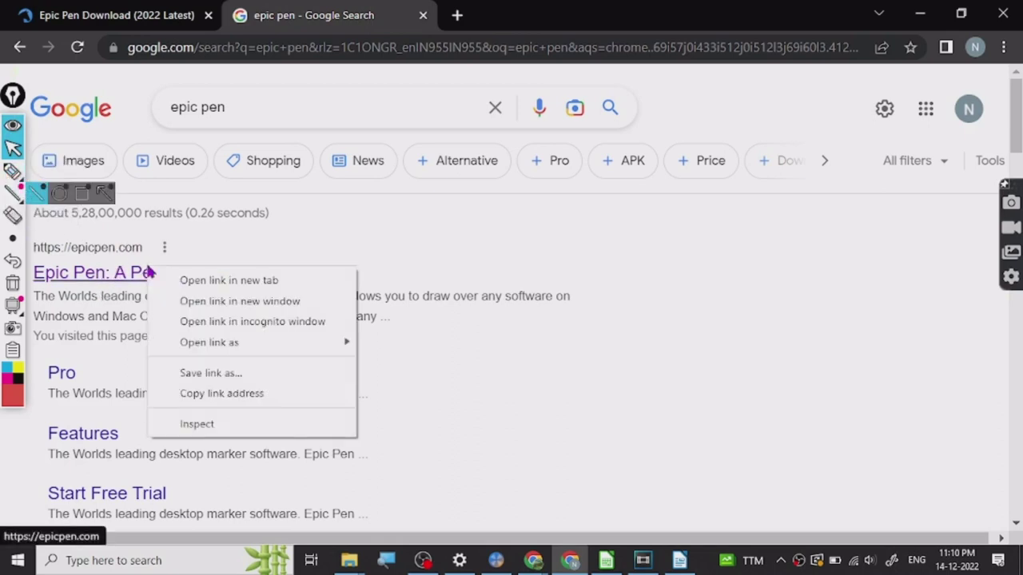
{"action": "left_click", "coordinate": [180, 282]}
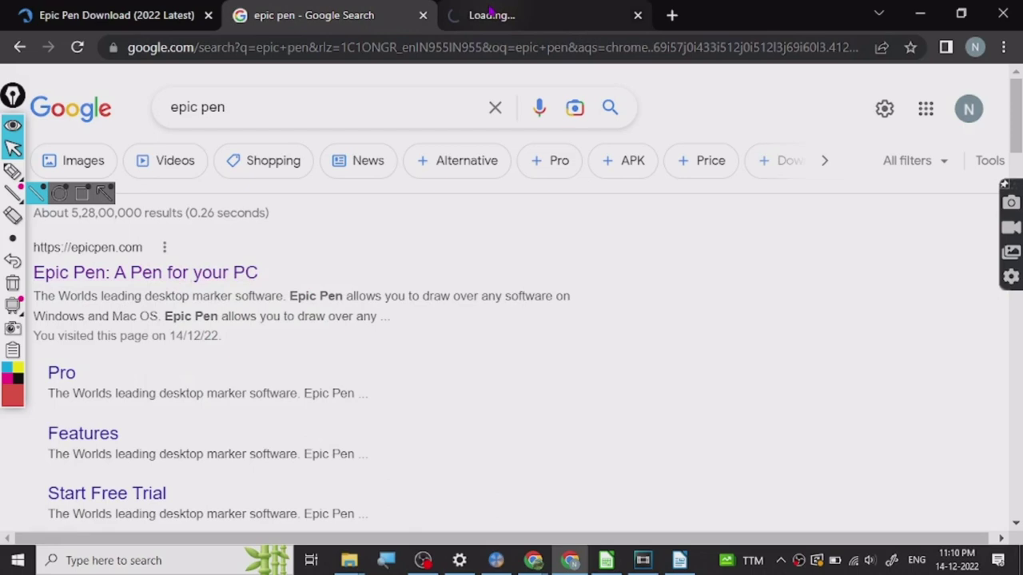
{"action": "left_click", "coordinate": [492, 11]}
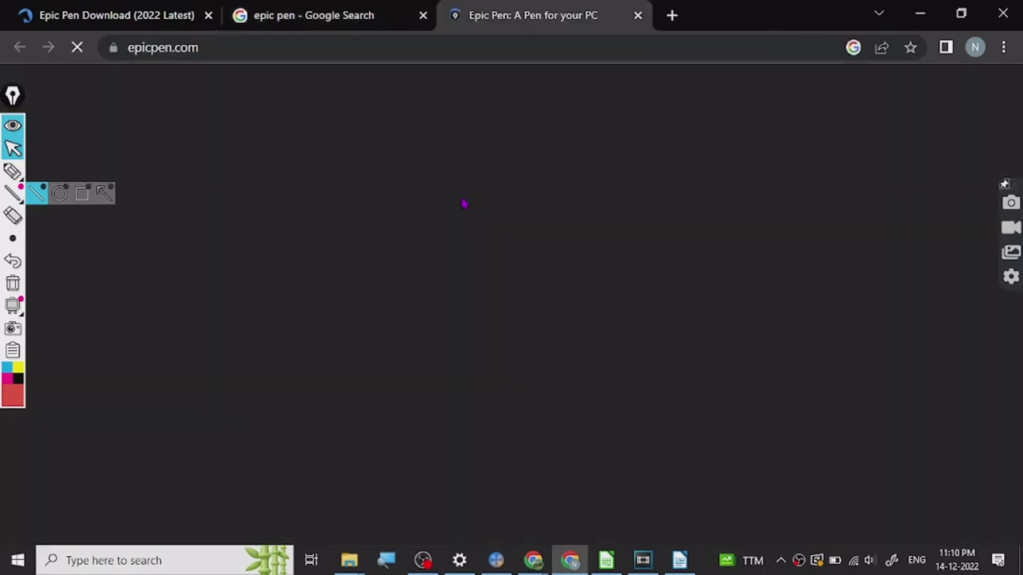
{"action": "scroll", "coordinate": [398, 275], "scroll_direction": "down", "scroll_amount": 10}
{"action": "scroll", "coordinate": [340, 277], "scroll_direction": "down", "scroll_amount": 5}
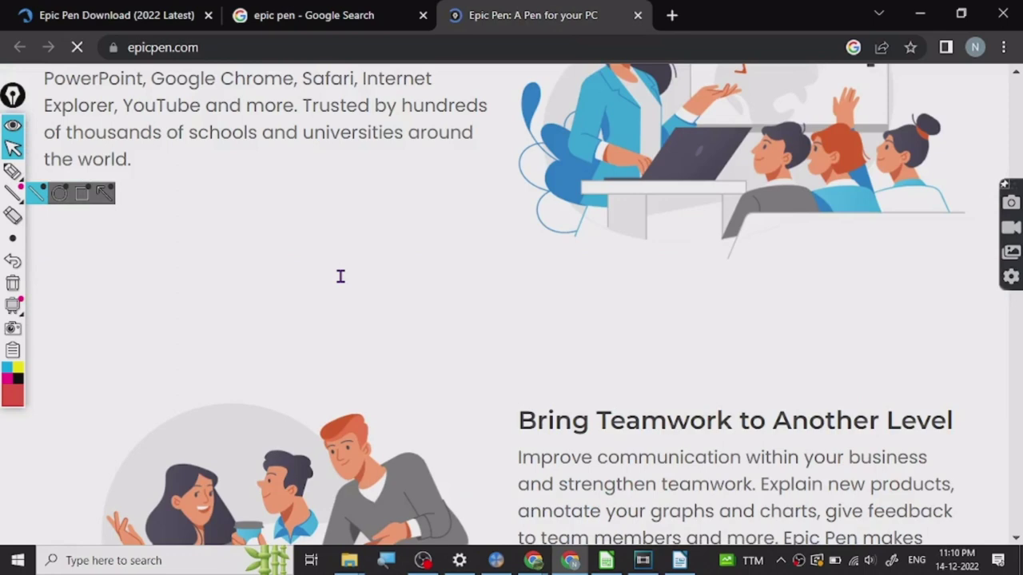
Draw three red pen lines across the epicpen.com page
{"action": "left_click", "coordinate": [12, 171]}
{"action": "left_click_drag", "start_coordinate": [282, 179], "coordinate": [551, 186]}
{"action": "left_click_drag", "start_coordinate": [259, 272], "coordinate": [557, 298]}
{"action": "left_click_drag", "start_coordinate": [212, 376], "coordinate": [528, 381]}
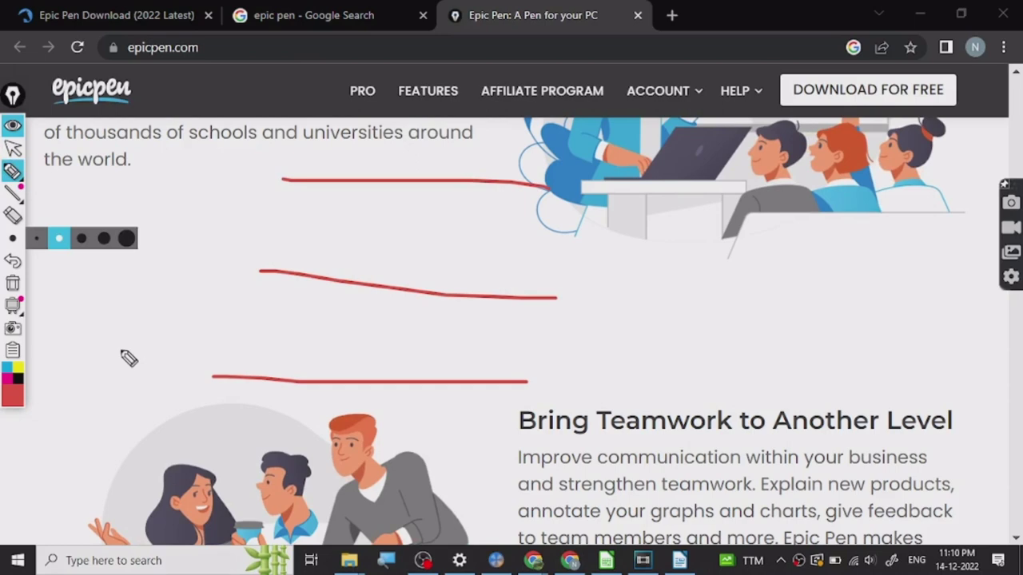
Show the desktop, undo two strokes, clear all ink and return to the cursor tool
{"action": "key", "text": "super+d"}
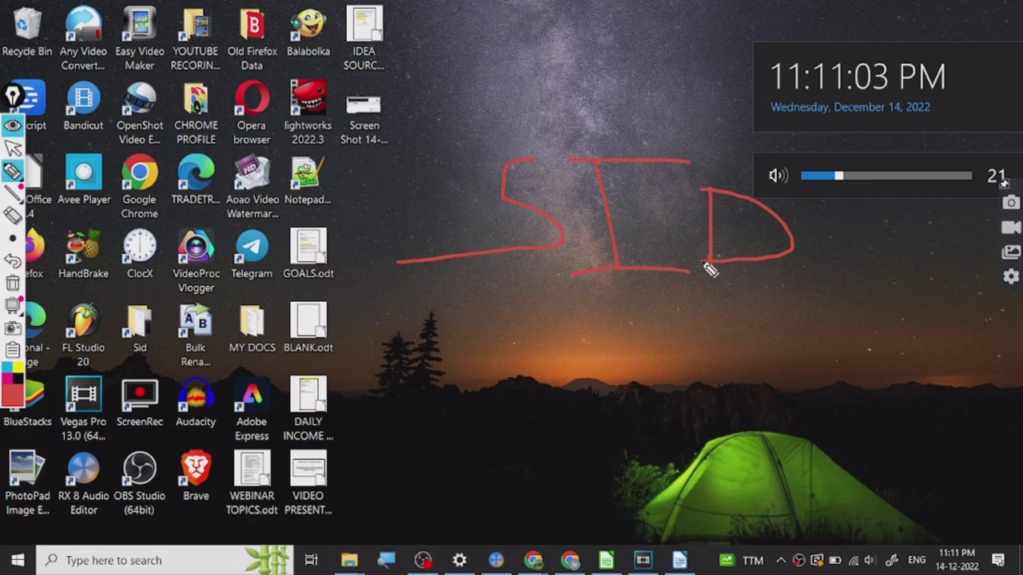
{"action": "left_click", "coordinate": [12, 260]}
{"action": "left_click", "coordinate": [12, 261]}
{"action": "left_click", "coordinate": [12, 261]}
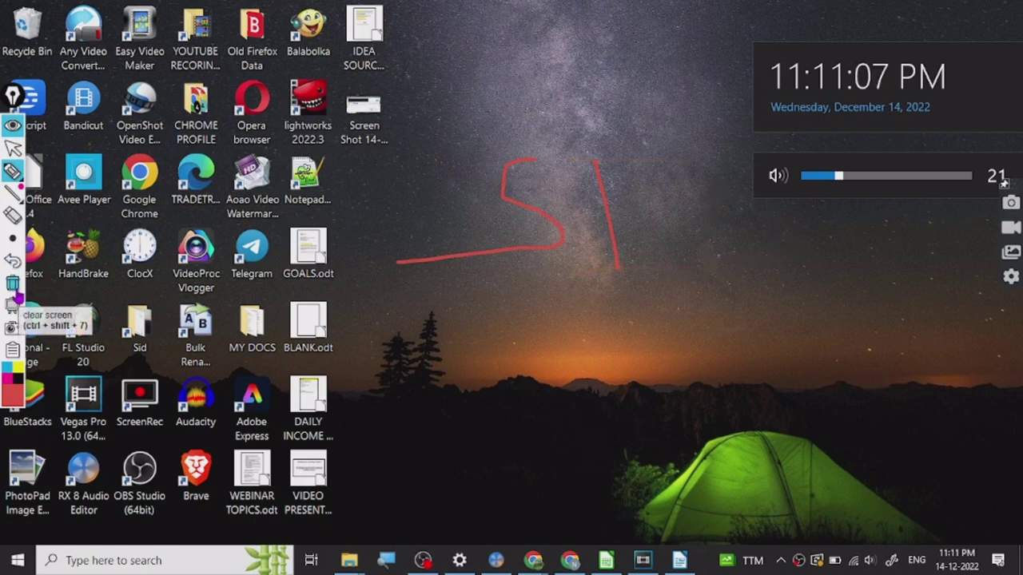
{"action": "left_click", "coordinate": [15, 297]}
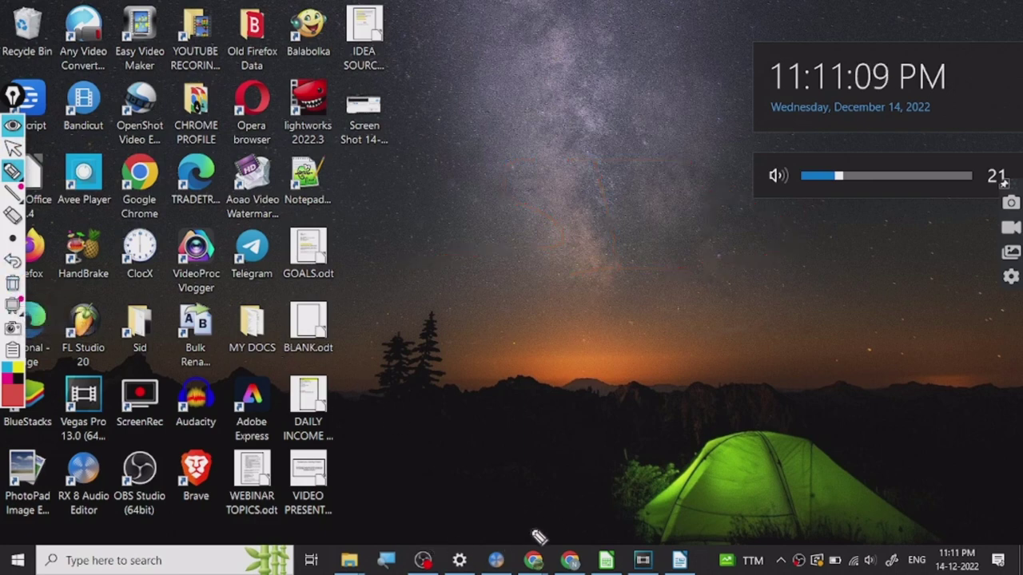
{"action": "left_click", "coordinate": [12, 148]}
{"action": "mouse_move", "coordinate": [570, 560]}
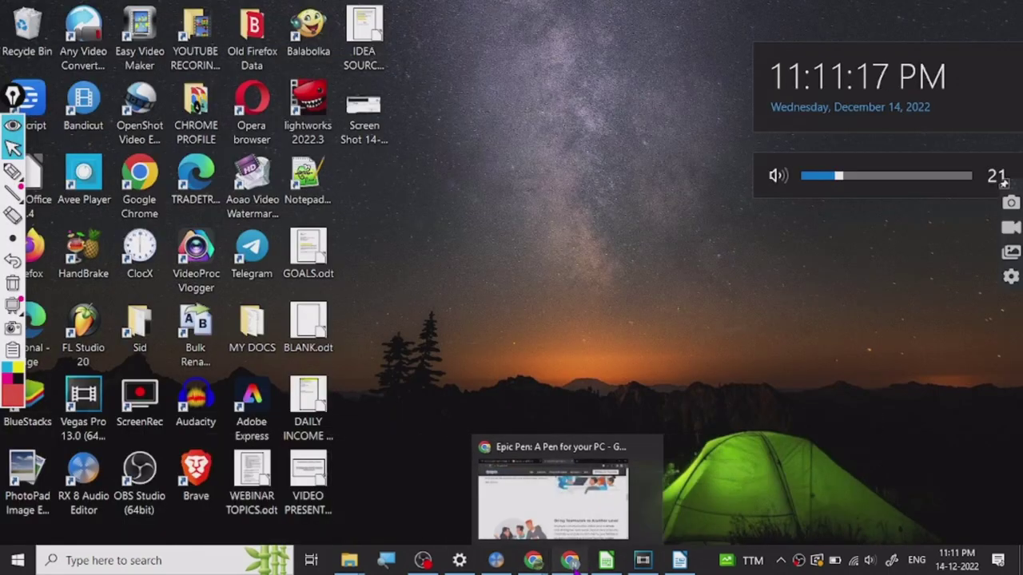
Restore the epicpen.com Chrome window at the page top and set the pen colour to black
{"action": "left_click", "coordinate": [572, 561]}
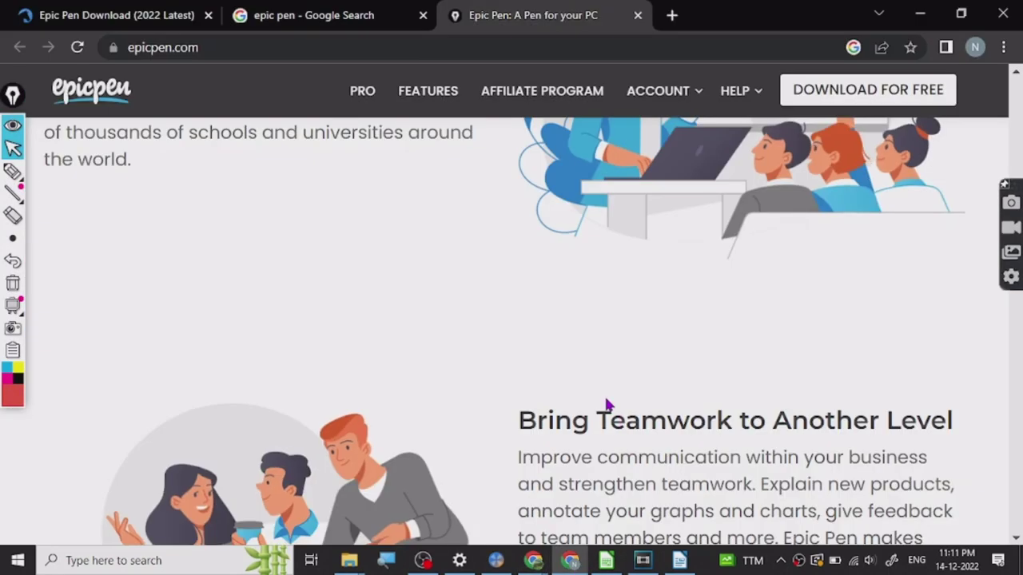
{"action": "scroll", "coordinate": [606, 406], "scroll_direction": "down", "scroll_amount": 5}
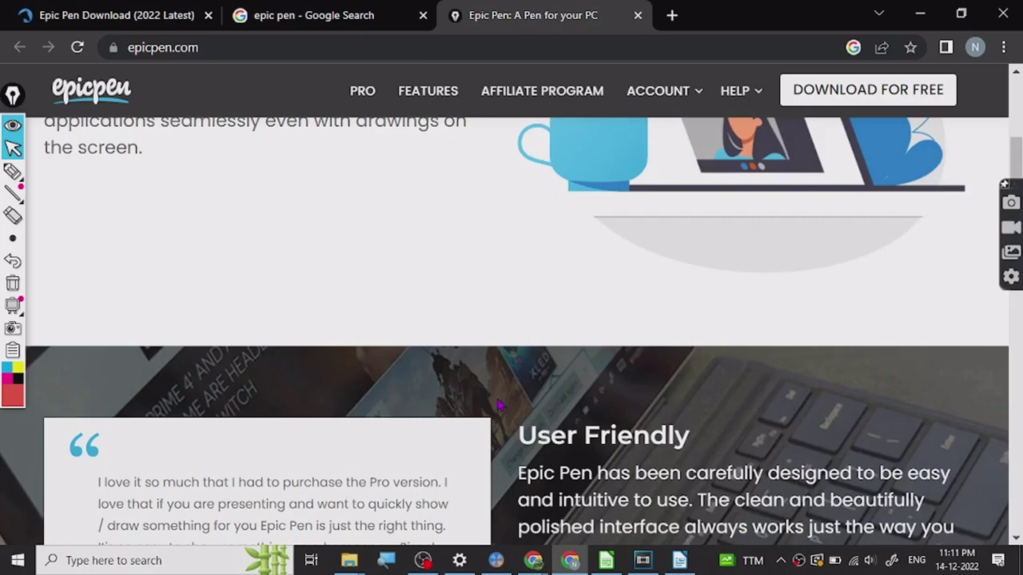
{"action": "scroll", "coordinate": [497, 406], "scroll_direction": "up", "scroll_amount": 10}
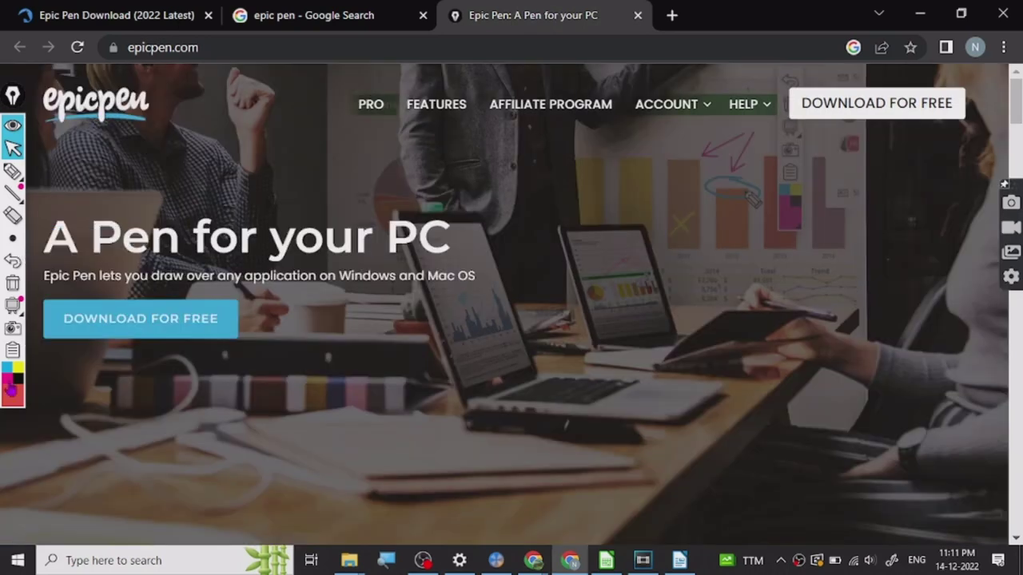
{"action": "left_click", "coordinate": [11, 391]}
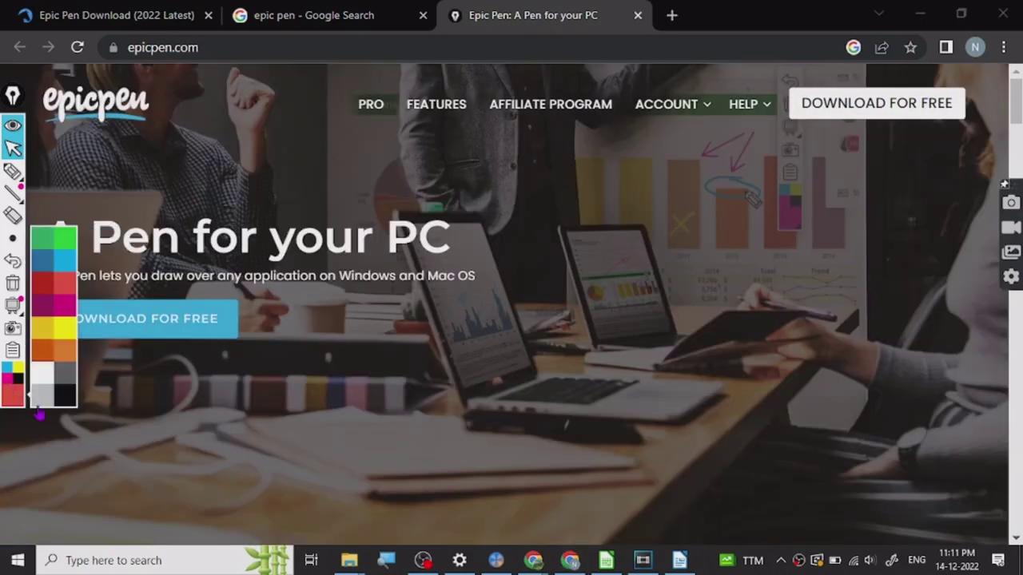
{"action": "left_click", "coordinate": [64, 396]}
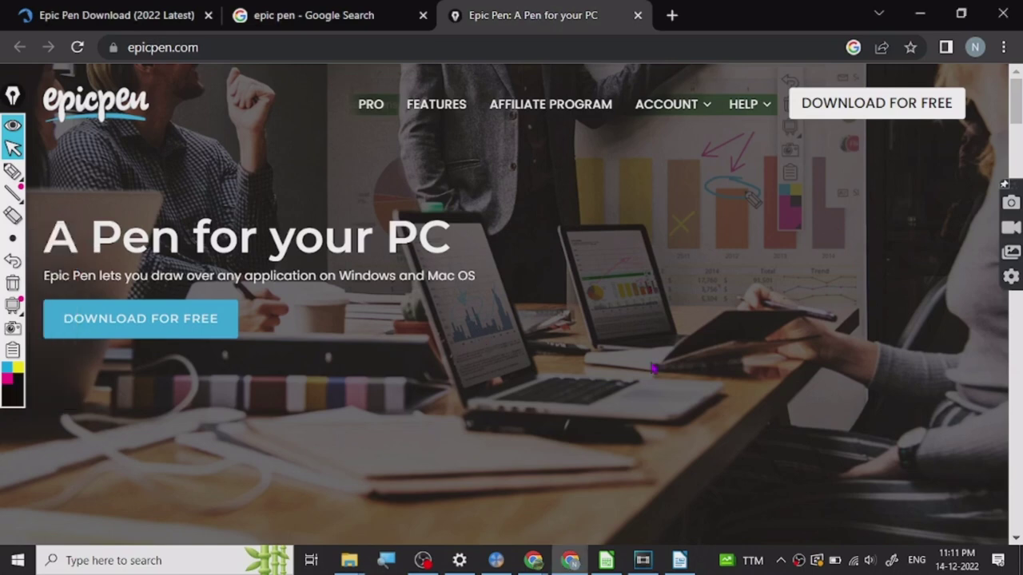
Draw five black pen lines across the laptop, desk and chart in the hero photo
{"action": "left_click", "coordinate": [12, 171]}
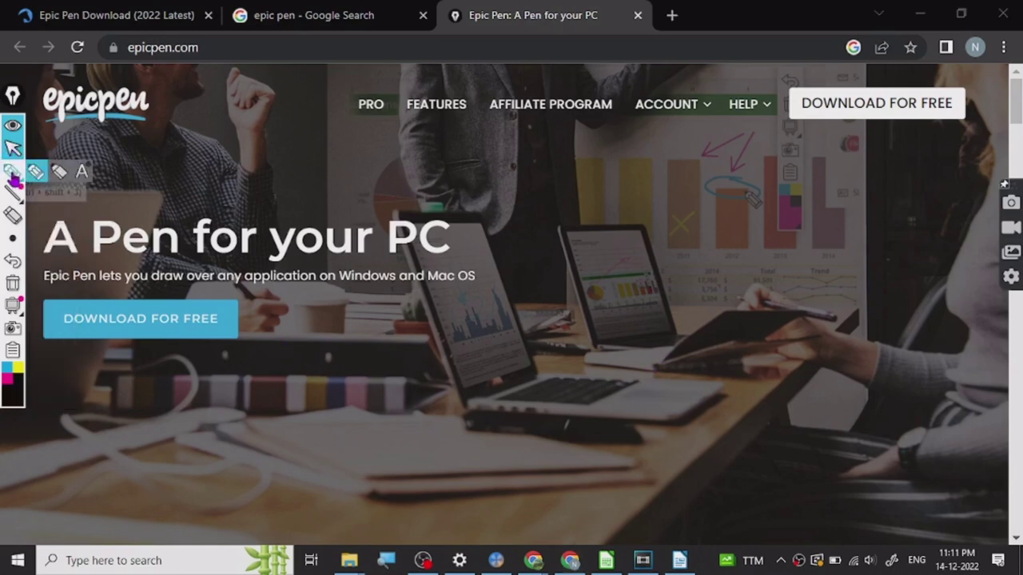
{"action": "left_click_drag", "start_coordinate": [313, 391], "coordinate": [649, 393]}
{"action": "left_click_drag", "start_coordinate": [283, 450], "coordinate": [664, 451]}
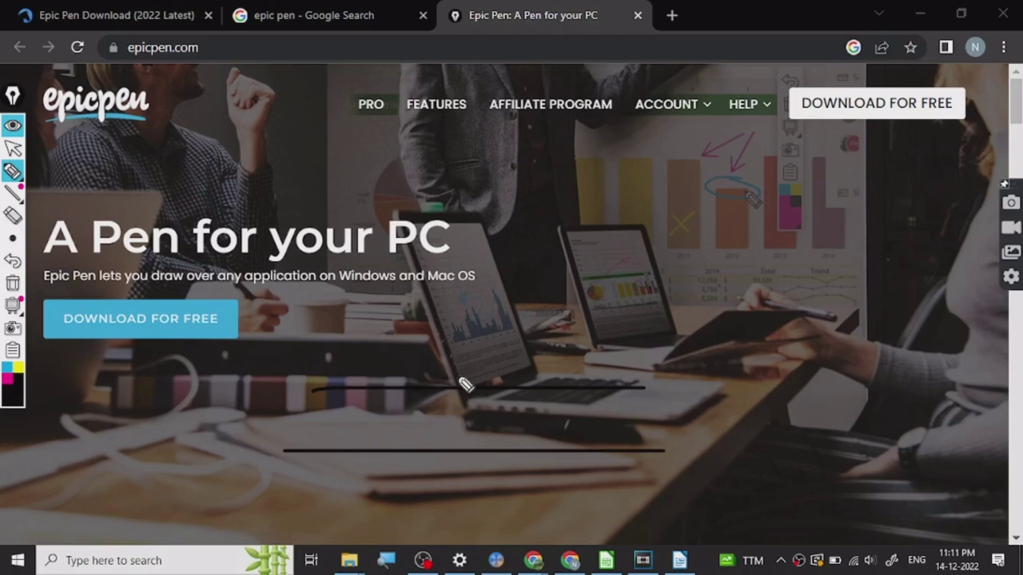
{"action": "left_click_drag", "start_coordinate": [387, 307], "coordinate": [835, 317]}
{"action": "left_click_drag", "start_coordinate": [581, 240], "coordinate": [999, 228]}
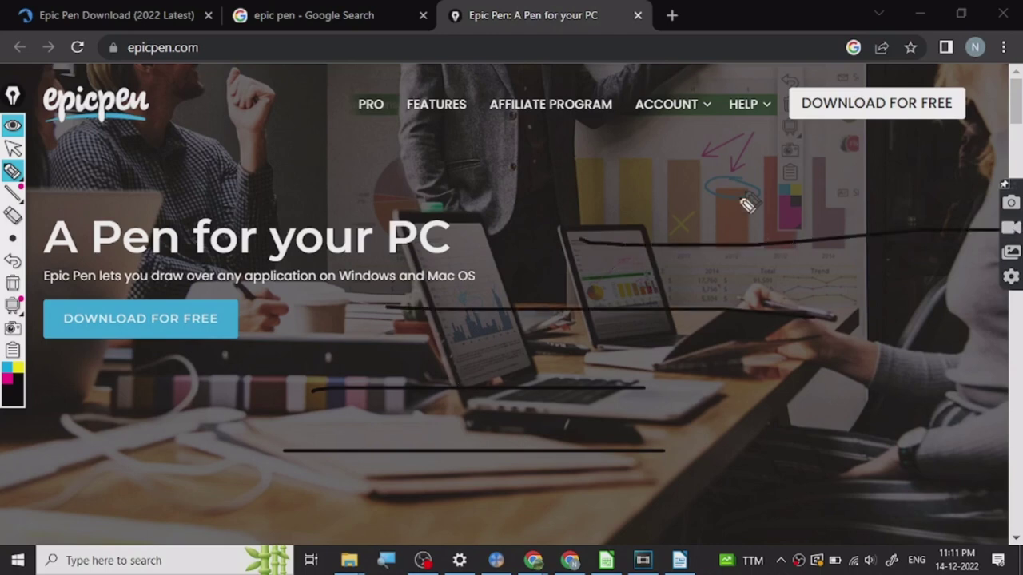
{"action": "left_click_drag", "start_coordinate": [265, 148], "coordinate": [595, 165]}
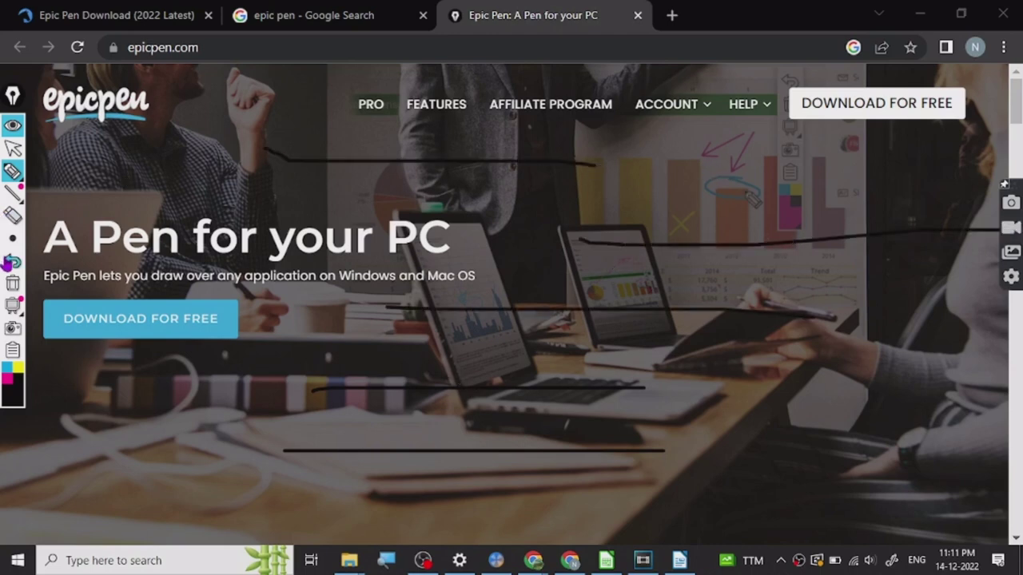
Clear the black lines, shrink the pen and draw two thin lines near the headline
{"action": "left_click", "coordinate": [11, 293]}
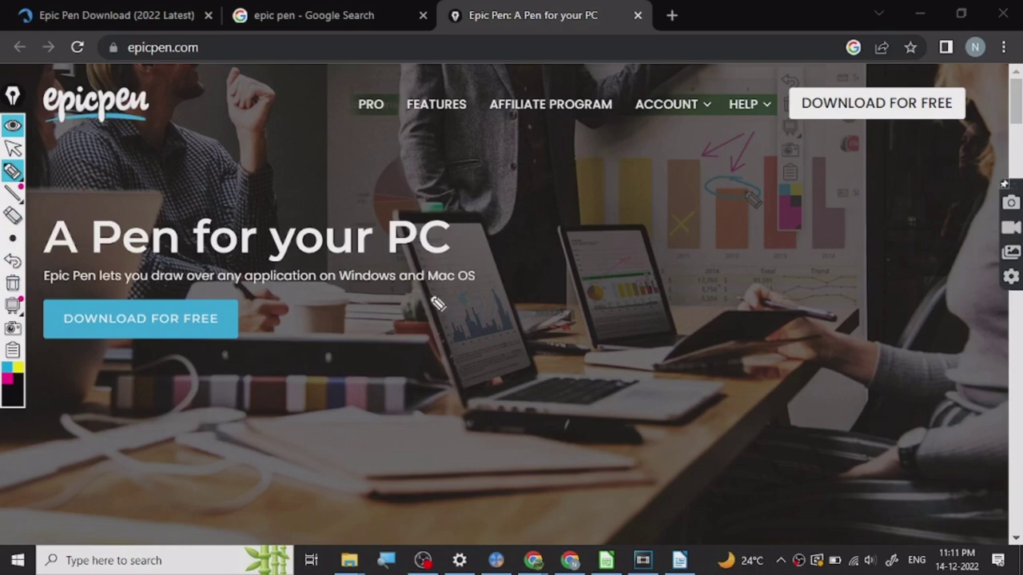
{"action": "scroll", "coordinate": [448, 292], "scroll_direction": "up", "scroll_amount": 3}
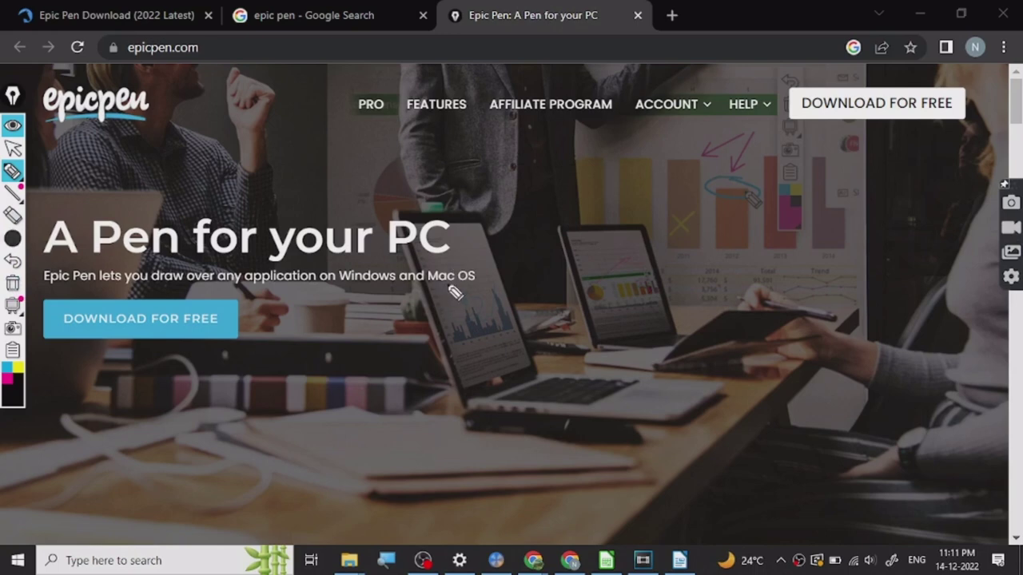
{"action": "scroll", "coordinate": [283, 264], "scroll_direction": "down", "scroll_amount": 2}
{"action": "scroll", "coordinate": [288, 247], "scroll_direction": "down", "scroll_amount": 1}
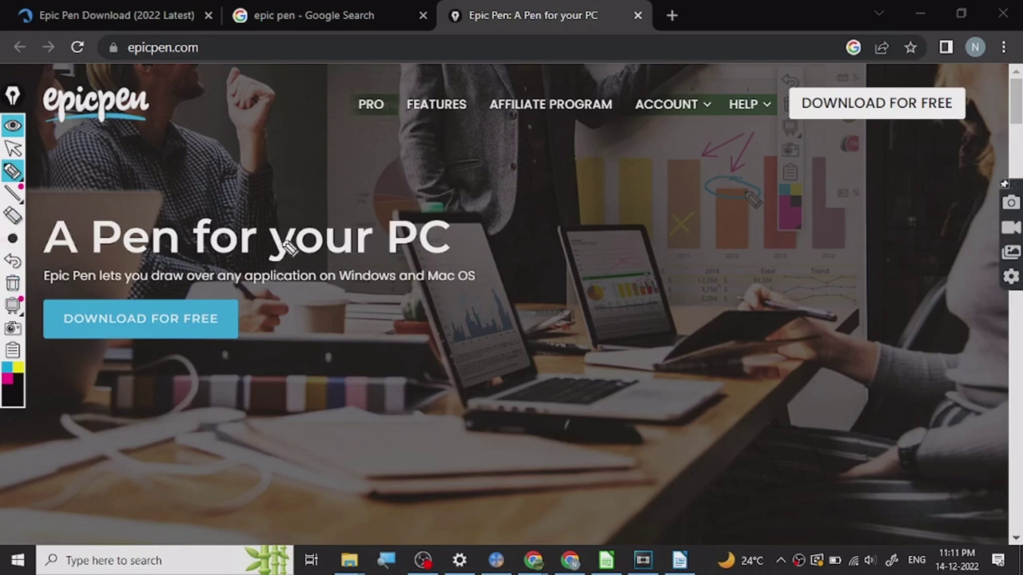
{"action": "scroll", "coordinate": [74, 243], "scroll_direction": "down", "scroll_amount": 2}
{"action": "left_click_drag", "start_coordinate": [349, 168], "coordinate": [515, 160]}
{"action": "left_click_drag", "start_coordinate": [476, 249], "coordinate": [635, 225]}
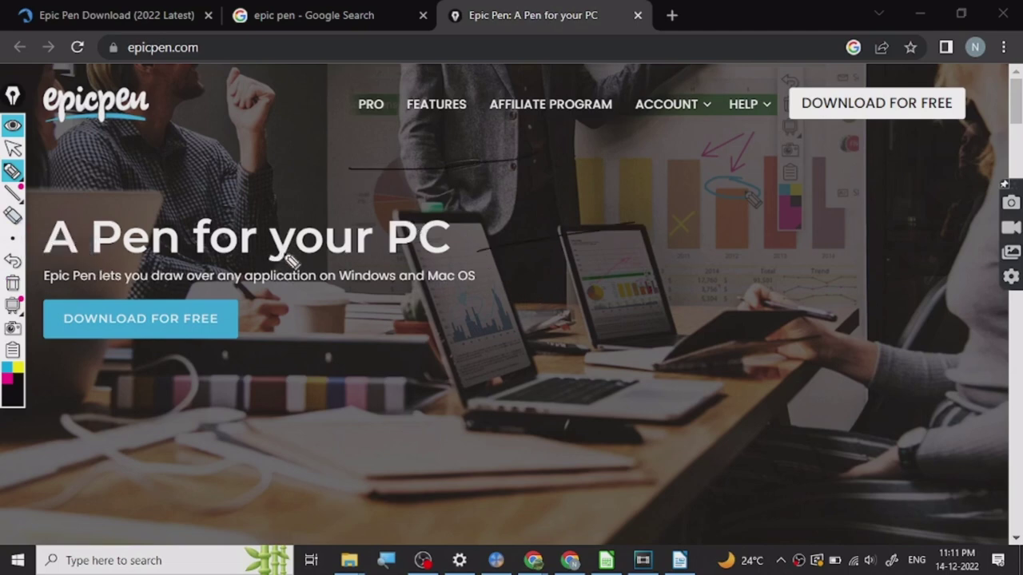
Switch to a much thicker pen size and draw a black bar across the desk
{"action": "left_click", "coordinate": [13, 240]}
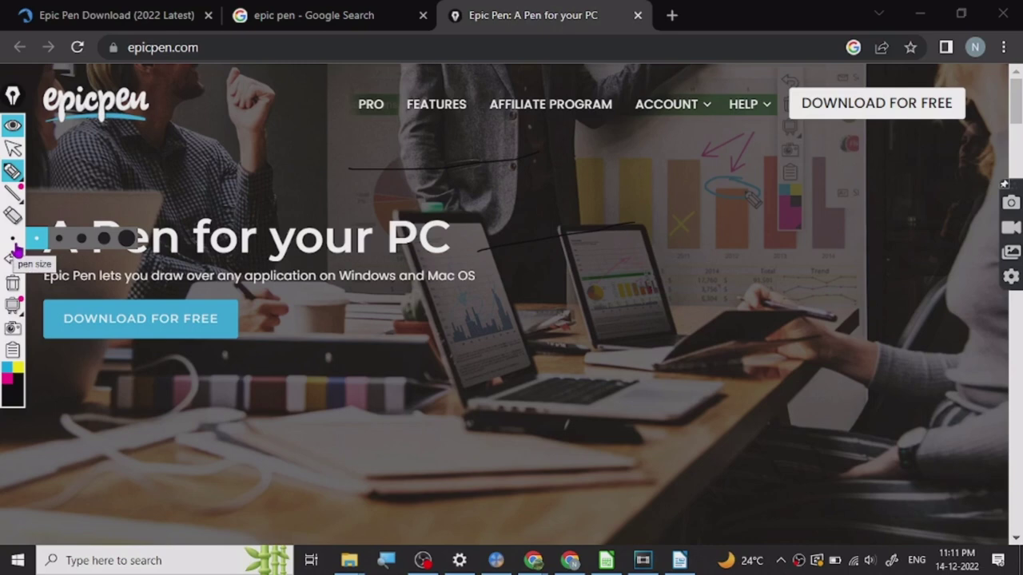
{"action": "left_click", "coordinate": [133, 239]}
{"action": "left_click_drag", "start_coordinate": [244, 393], "coordinate": [643, 393]}
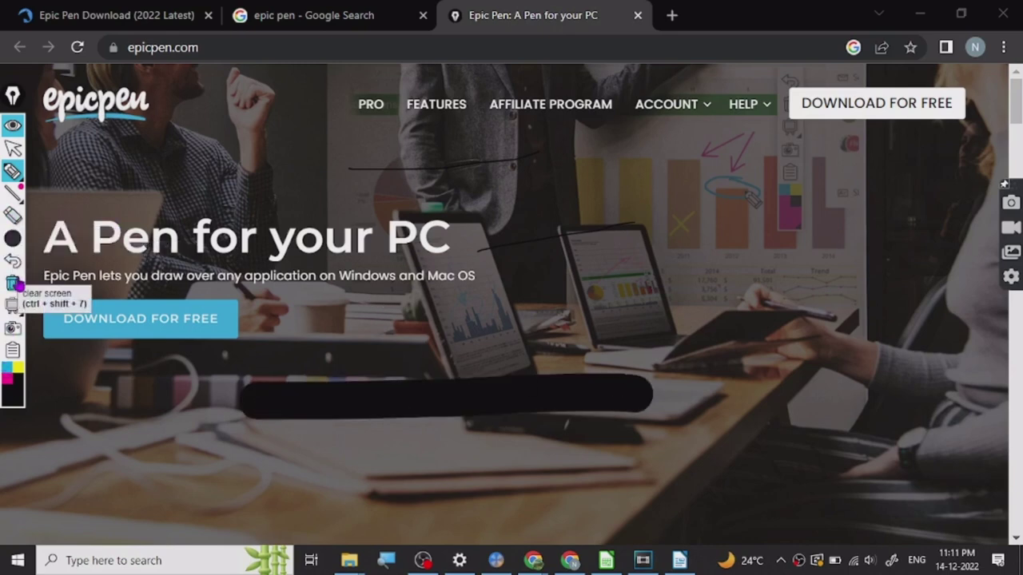
Clear the ink and underline the Download for free button with a small yellow pen
{"action": "left_click", "coordinate": [13, 283]}
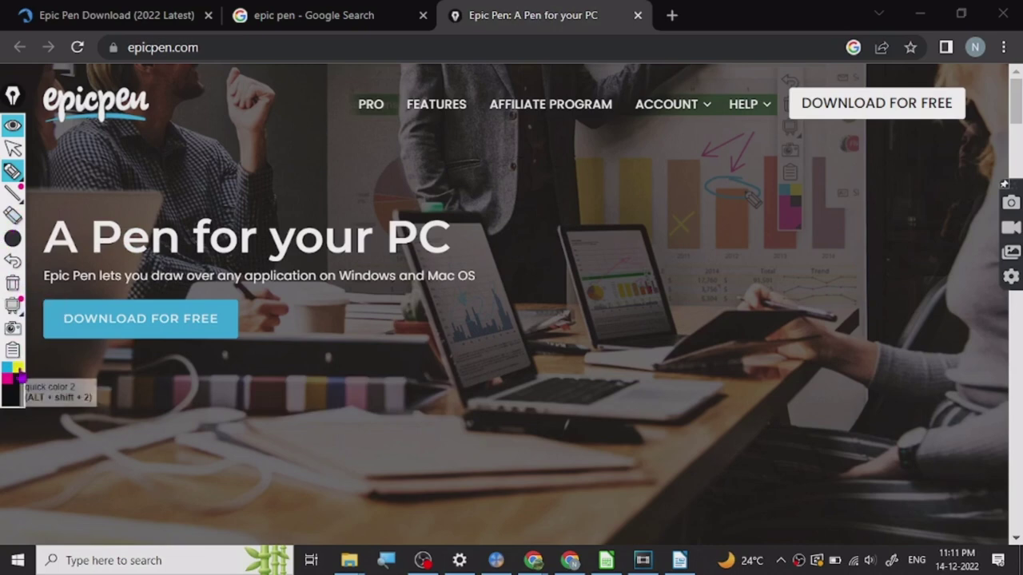
{"action": "left_click", "coordinate": [17, 369]}
{"action": "mouse_move", "coordinate": [12, 238]}
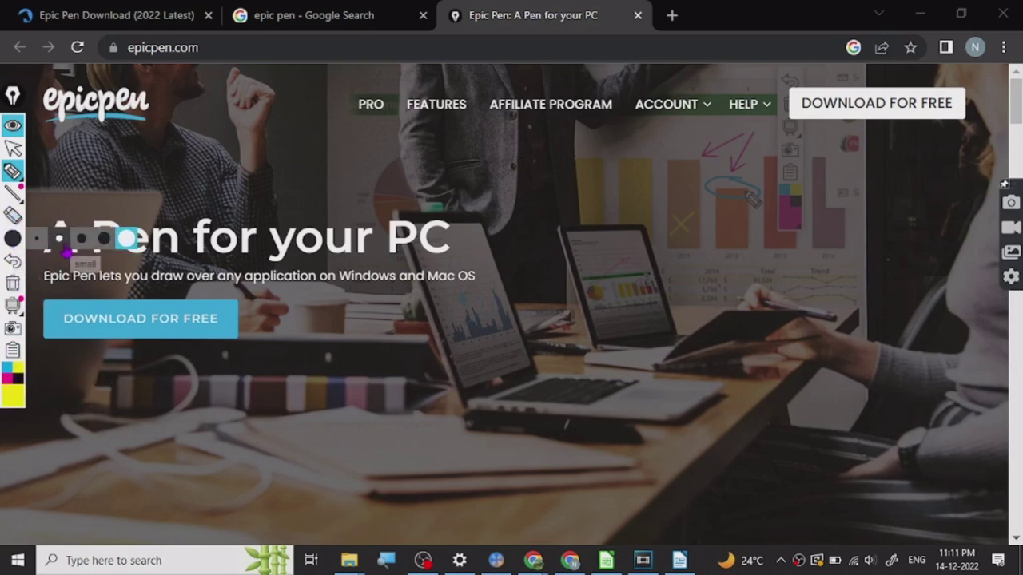
{"action": "left_click", "coordinate": [59, 239]}
{"action": "left_click_drag", "start_coordinate": [48, 341], "coordinate": [191, 341]}
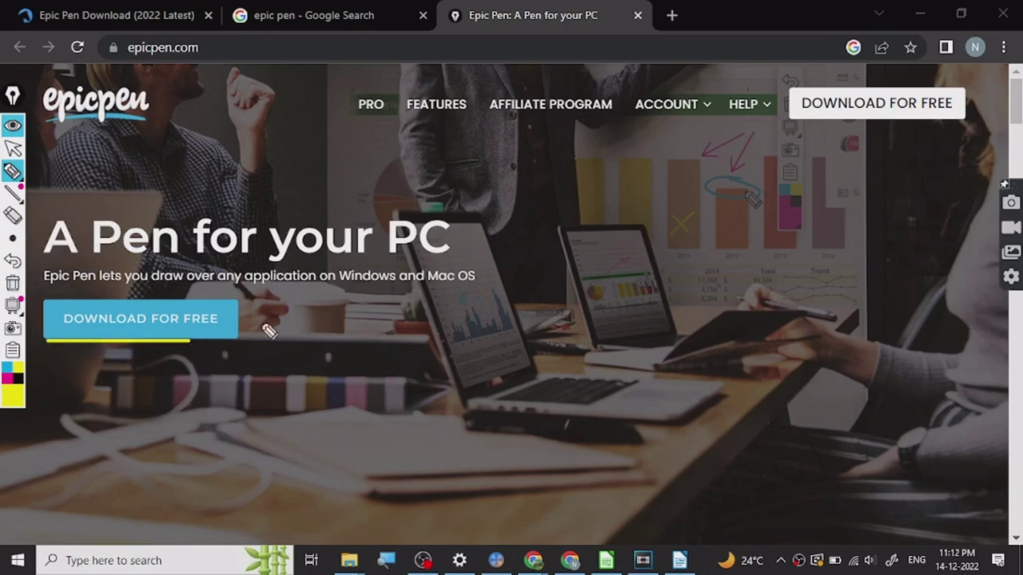
Switch to magenta, undo a stray line, and loop around the Download for free button
{"action": "mouse_move", "coordinate": [12, 305]}
{"action": "left_click", "coordinate": [18, 369]}
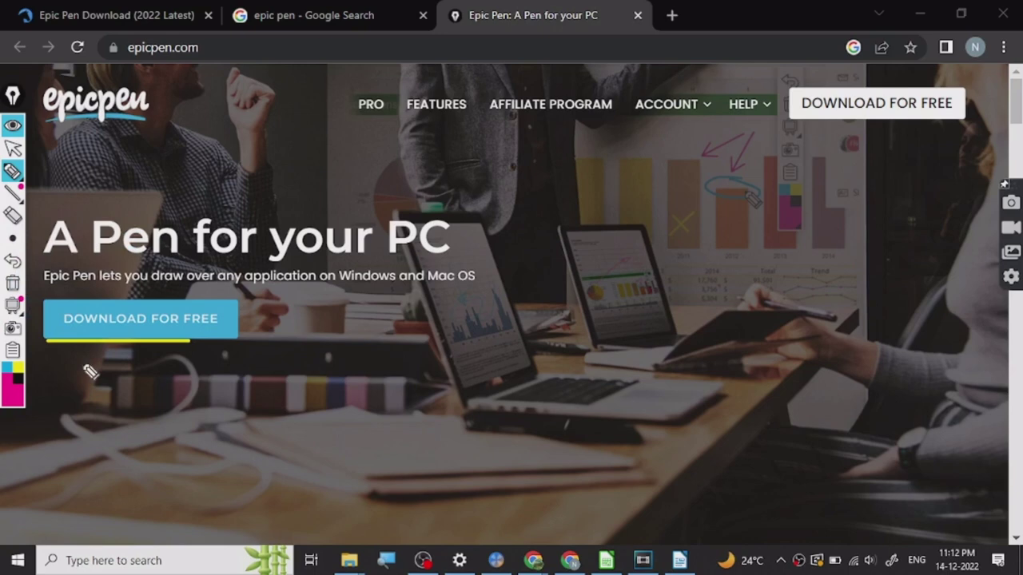
{"action": "left_click_drag", "start_coordinate": [50, 346], "coordinate": [394, 358]}
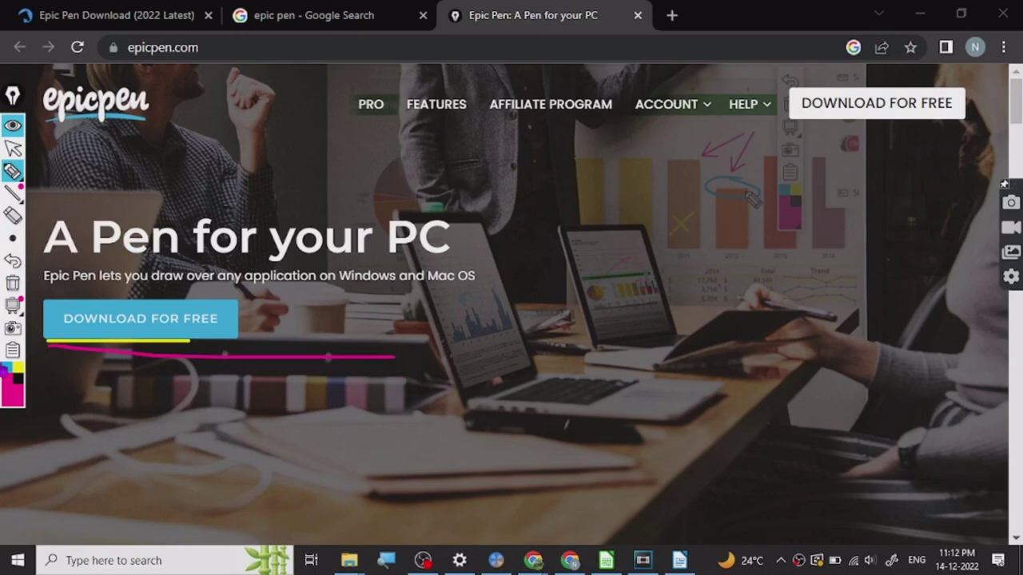
{"action": "left_click", "coordinate": [11, 212]}
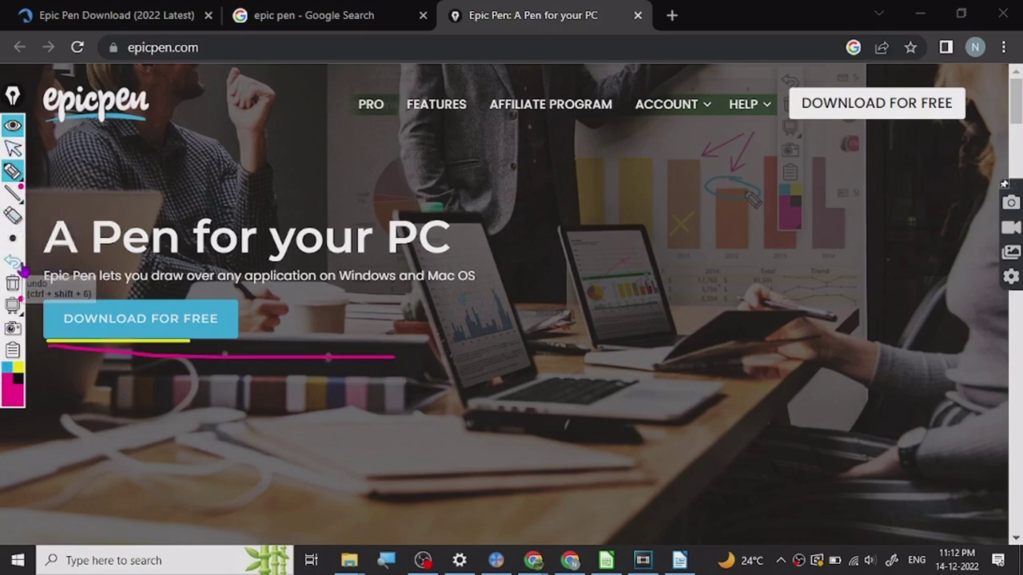
{"action": "left_click", "coordinate": [223, 354]}
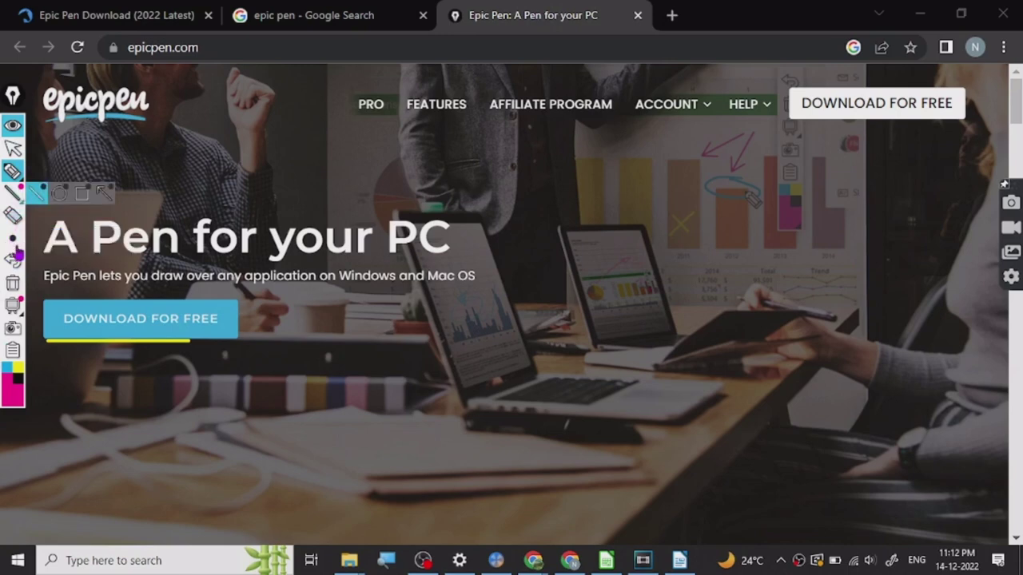
{"action": "mouse_move", "coordinate": [240, 289]}
{"action": "left_mouse_down"}
{"action": "mouse_move", "coordinate": [39, 321]}
{"action": "mouse_move", "coordinate": [240, 374]}
{"action": "mouse_move", "coordinate": [260, 293]}
{"action": "left_mouse_up"}
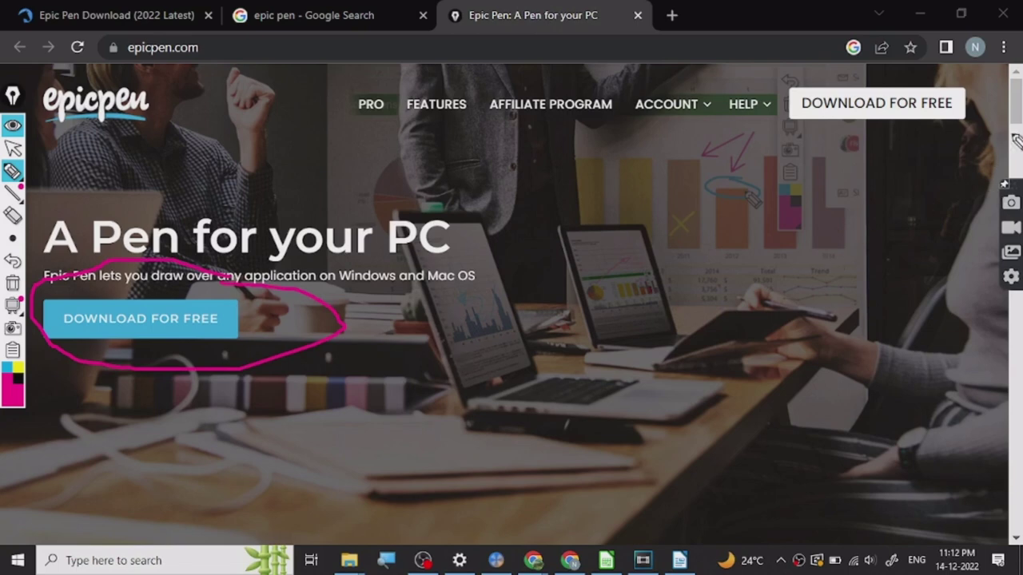
Scroll the page with the cursor tool, clear the magenta loop, and press Home to return to the top
{"action": "mouse_move", "coordinate": [12, 171]}
{"action": "left_click", "coordinate": [12, 148]}
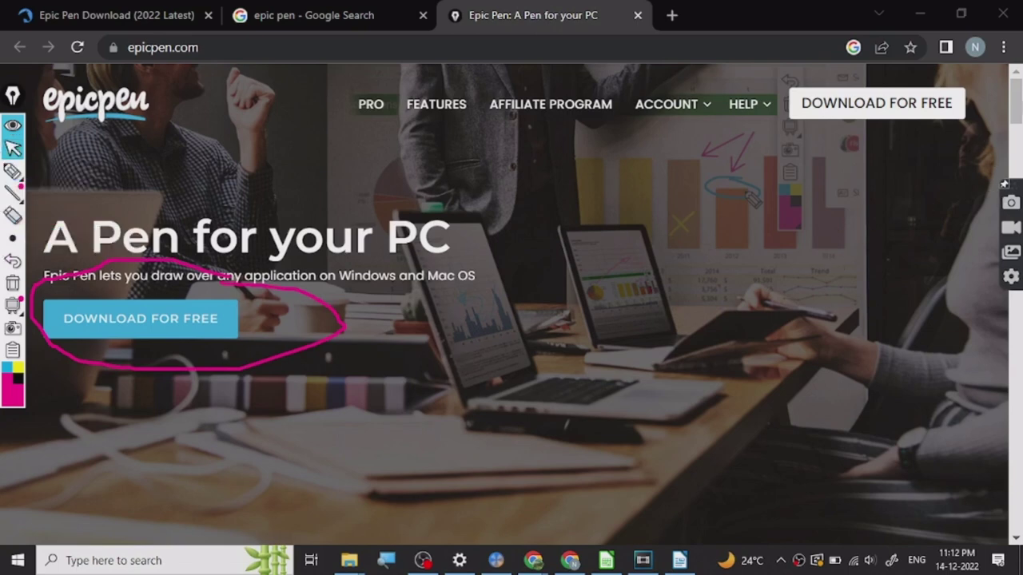
{"action": "scroll", "coordinate": [512, 320], "scroll_direction": "down", "scroll_amount": 10}
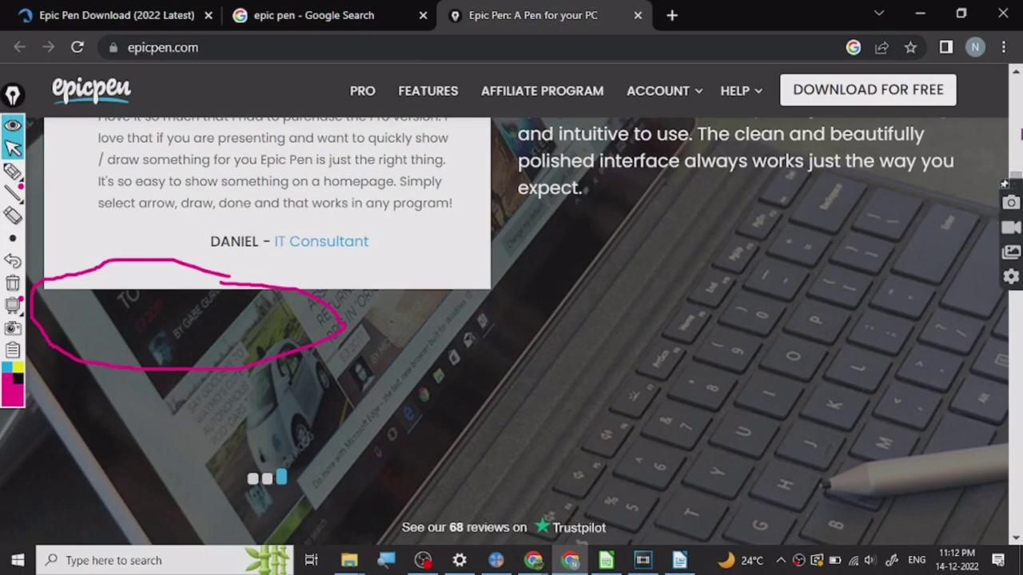
{"action": "left_click", "coordinate": [1019, 140]}
{"action": "left_click_drag", "start_coordinate": [1019, 162], "coordinate": [1019, 136]}
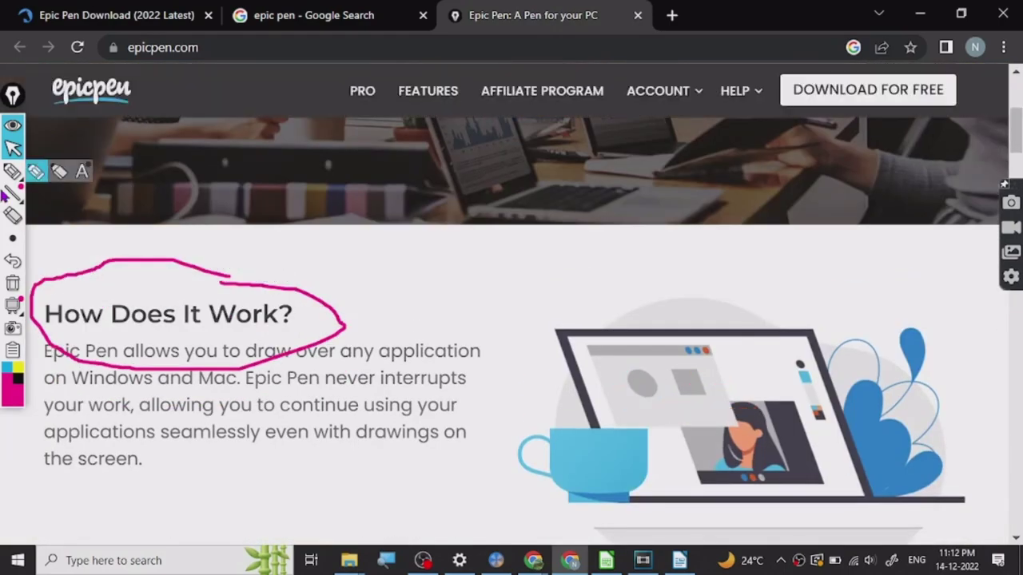
{"action": "left_click", "coordinate": [12, 283]}
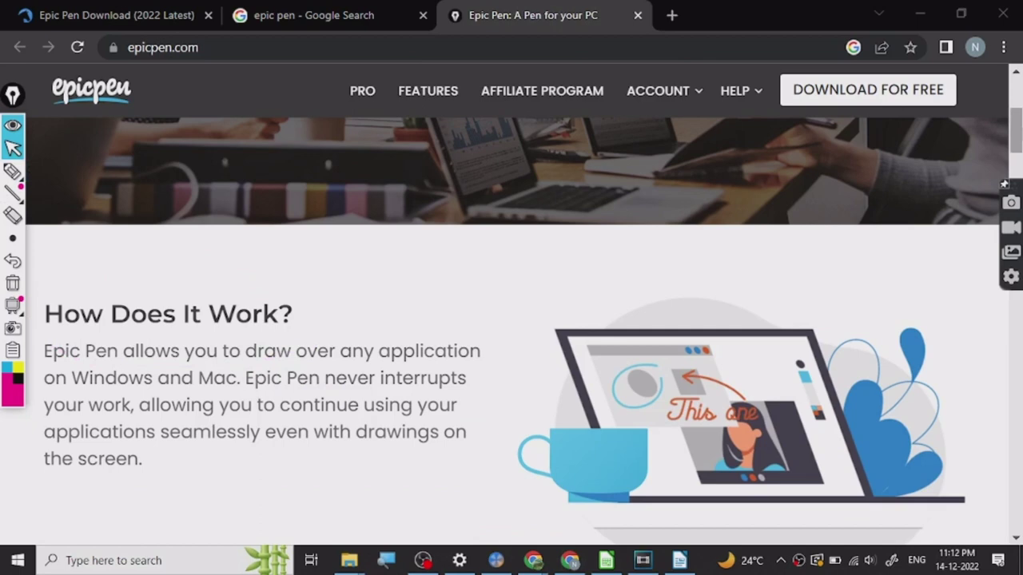
{"action": "key", "text": "Home"}
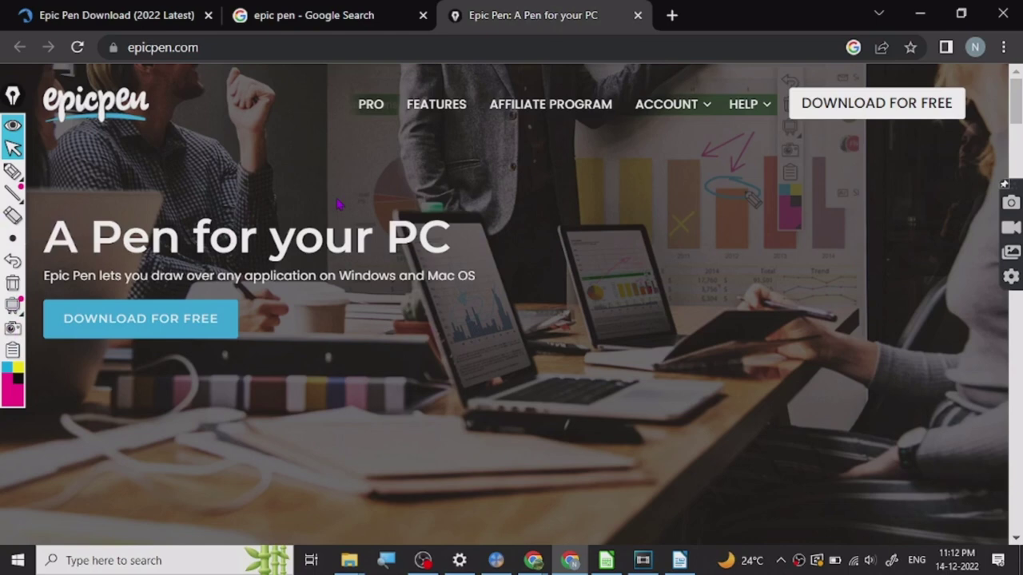
Outline the banner laptop screen in pink with the pen
{"action": "left_click_drag", "start_coordinate": [452, 202], "coordinate": [521, 332]}
{"action": "left_click", "coordinate": [495, 332]}
{"action": "mouse_move", "coordinate": [12, 171]}
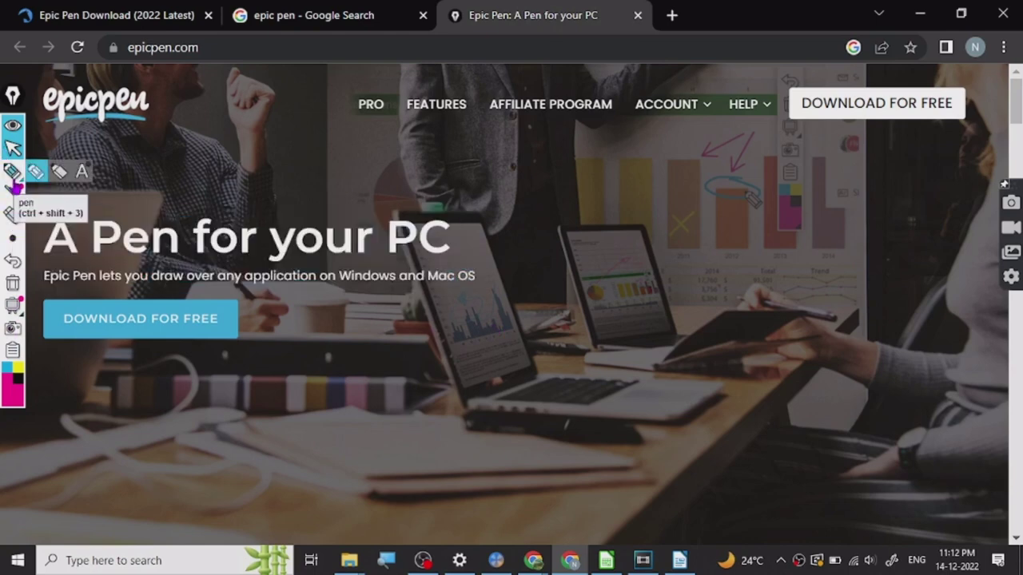
{"action": "left_click", "coordinate": [32, 170]}
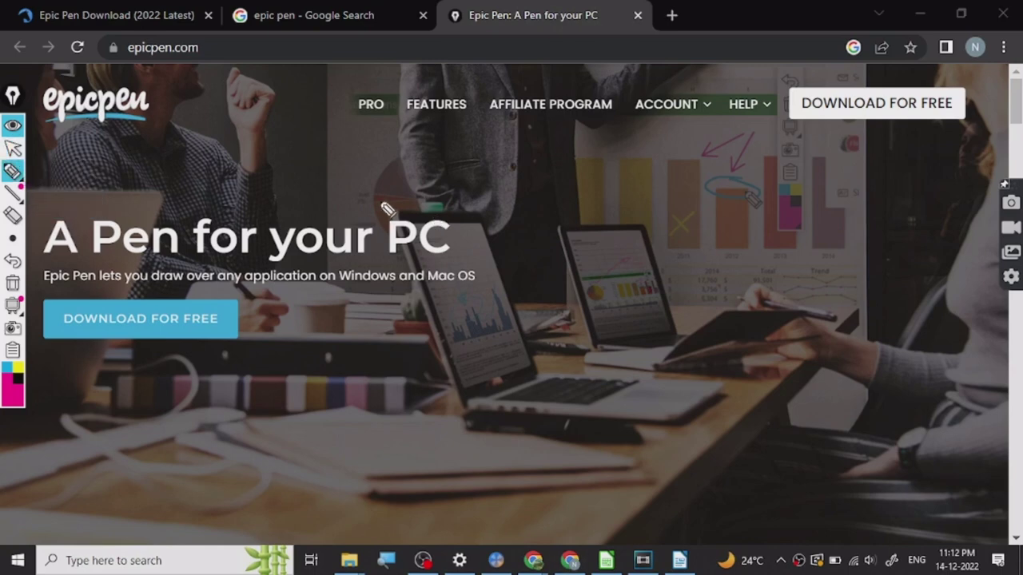
{"action": "mouse_move", "coordinate": [379, 201]}
{"action": "left_mouse_down"}
{"action": "mouse_move", "coordinate": [527, 314]}
{"action": "mouse_move", "coordinate": [436, 306]}
{"action": "left_mouse_up"}
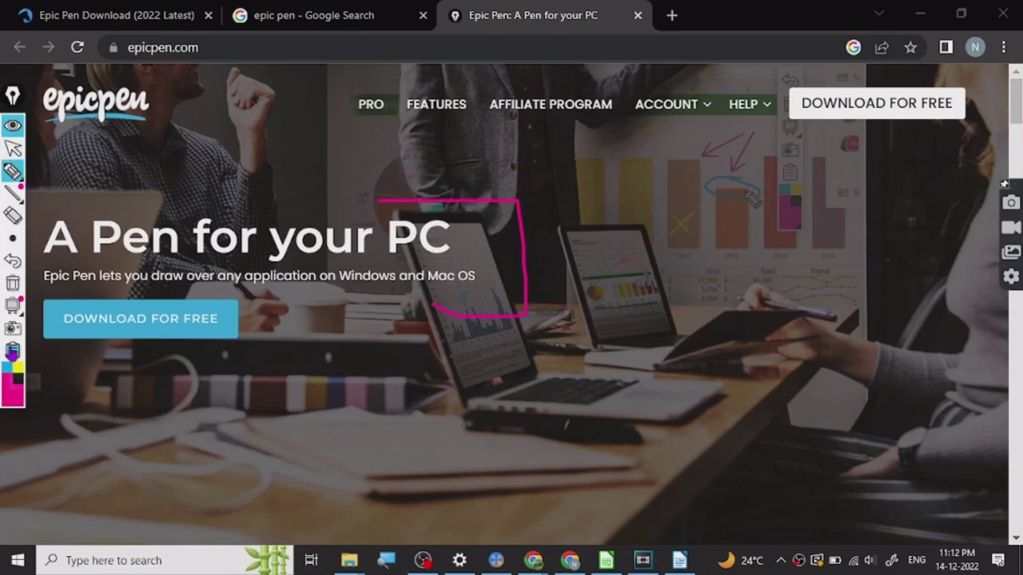
Screenshot the headline and laptop area to the clipboard, then return to the cursor tool
{"action": "left_click", "coordinate": [13, 327]}
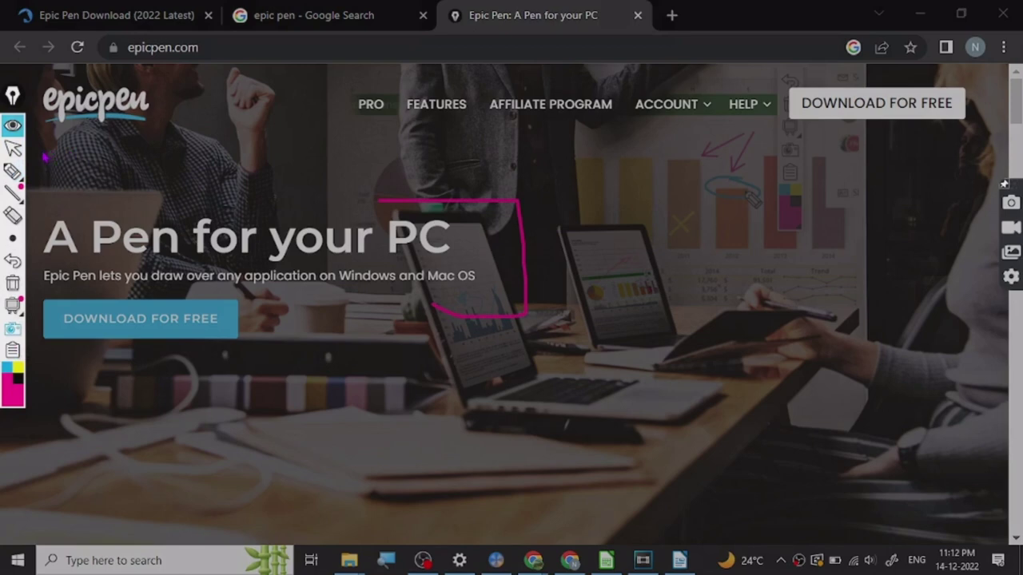
{"action": "left_click_drag", "start_coordinate": [42, 151], "coordinate": [570, 391]}
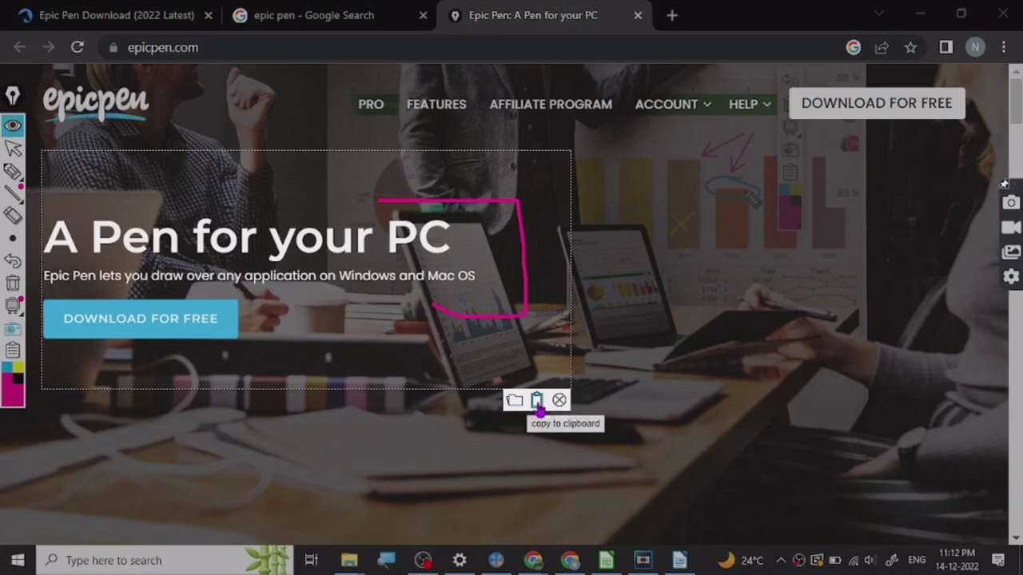
{"action": "left_click", "coordinate": [512, 402]}
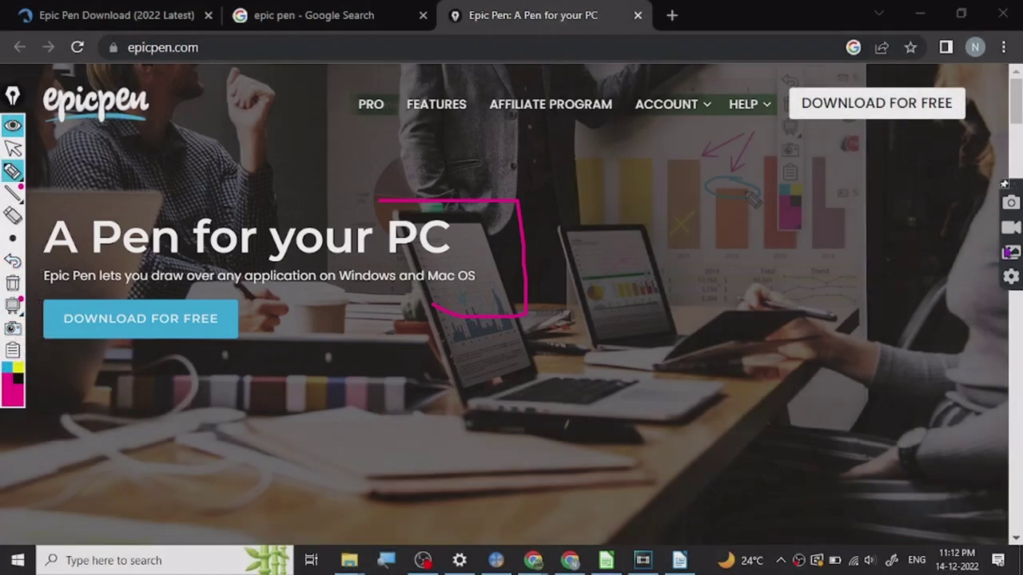
{"action": "left_click", "coordinate": [9, 149]}
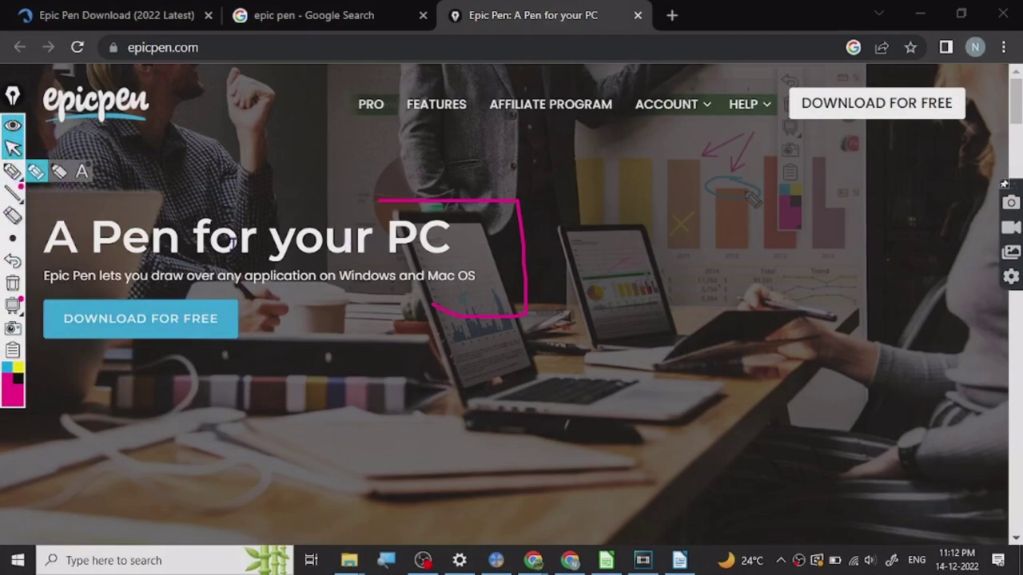
{"action": "left_click", "coordinate": [12, 283]}
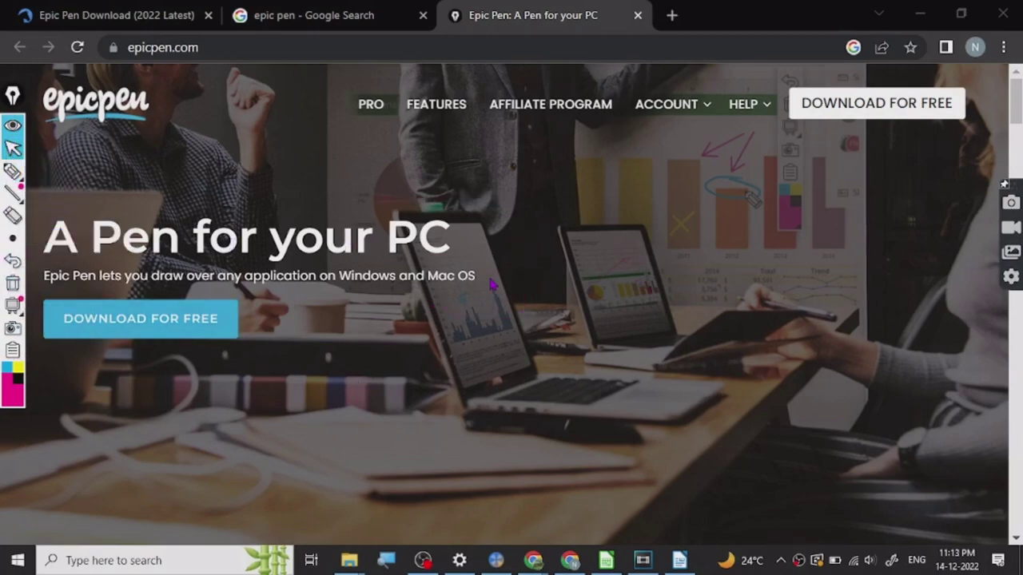
{"action": "scroll", "coordinate": [492, 281], "scroll_direction": "down", "scroll_amount": 5}
{"action": "scroll", "coordinate": [489, 279], "scroll_direction": "down", "scroll_amount": 5}
{"action": "scroll", "coordinate": [489, 280], "scroll_direction": "down", "scroll_amount": 5}
{"action": "scroll", "coordinate": [490, 279], "scroll_direction": "down", "scroll_amount": 5}
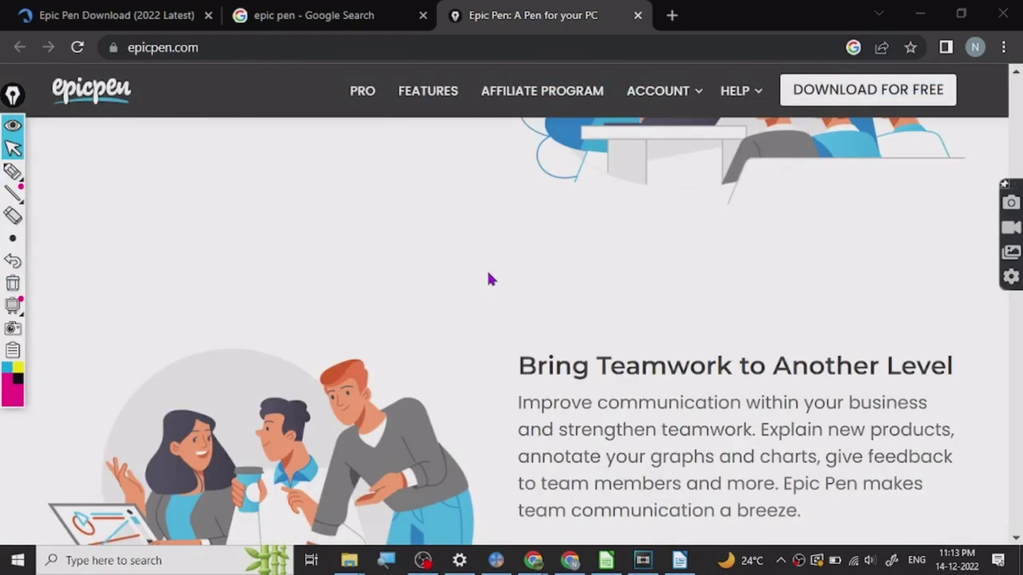
{"action": "scroll", "coordinate": [490, 279], "scroll_direction": "down", "scroll_amount": 5}
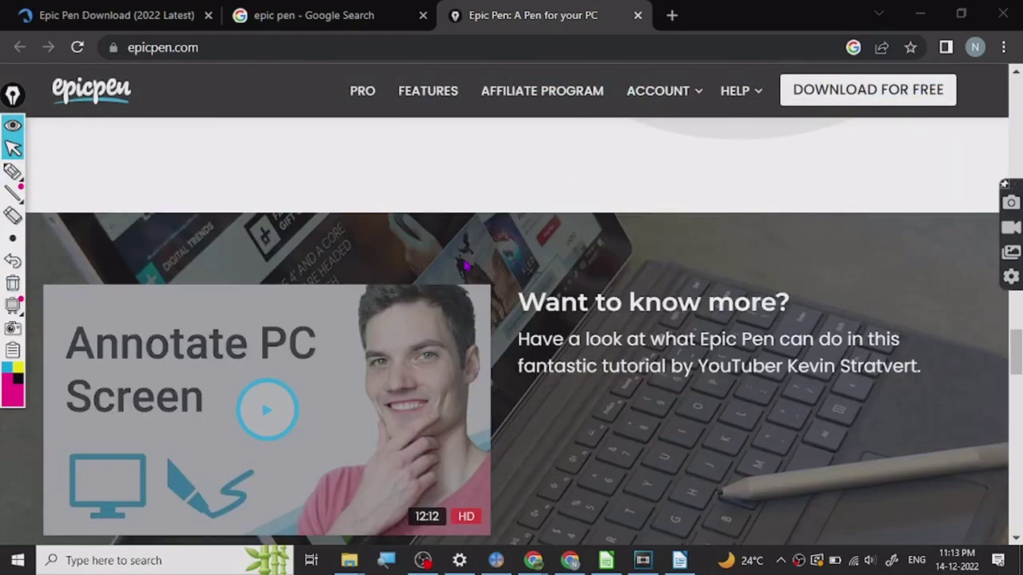
{"action": "scroll", "coordinate": [465, 266], "scroll_direction": "up", "scroll_amount": 3}
{"action": "scroll", "coordinate": [463, 260], "scroll_direction": "down", "scroll_amount": 2}
{"action": "scroll", "coordinate": [463, 259], "scroll_direction": "down", "scroll_amount": 3}
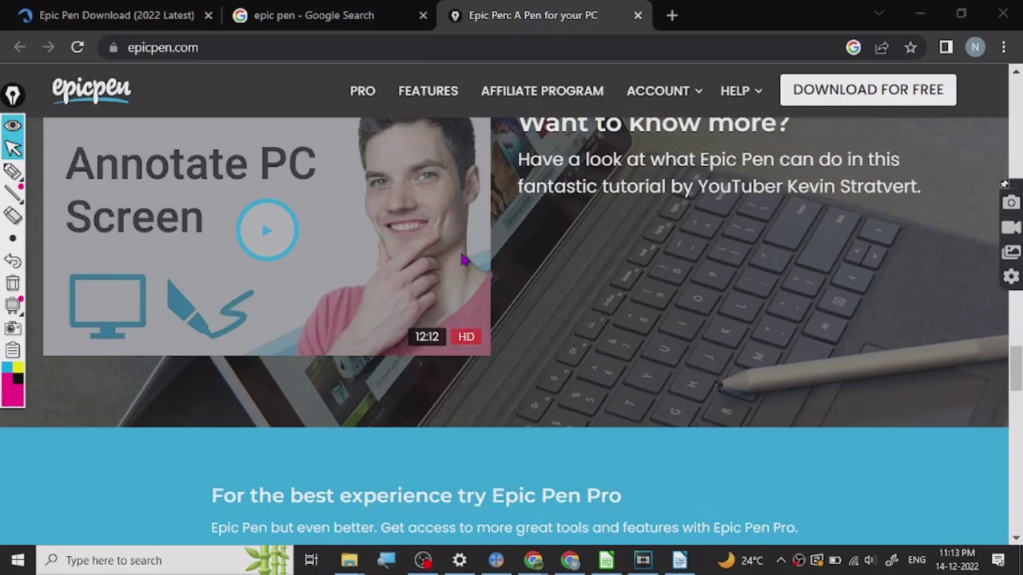
{"action": "scroll", "coordinate": [634, 312], "scroll_direction": "up", "scroll_amount": 2}
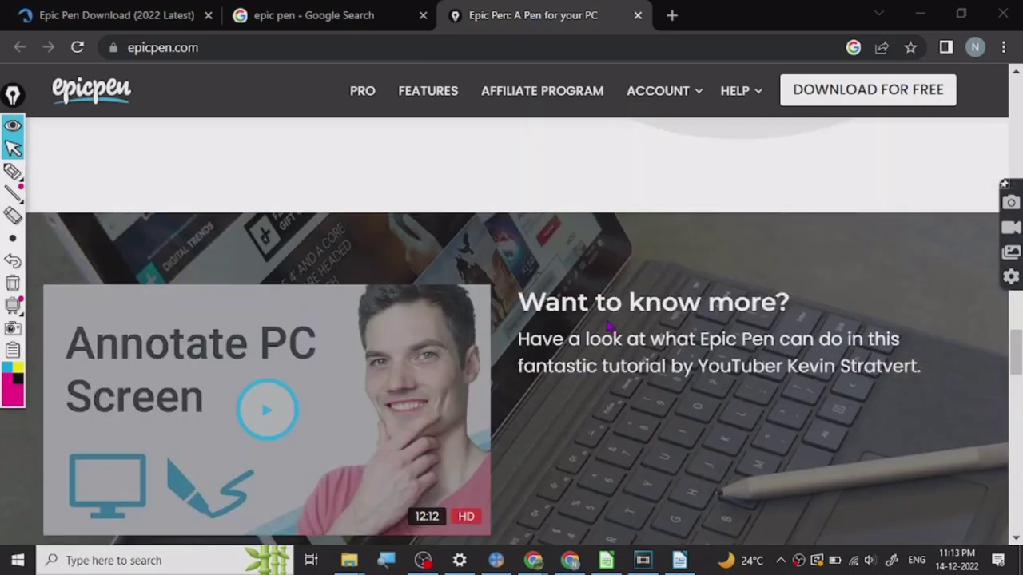
{"action": "scroll", "coordinate": [604, 303], "scroll_direction": "up", "scroll_amount": 3}
{"action": "scroll", "coordinate": [604, 304], "scroll_direction": "up", "scroll_amount": 3}
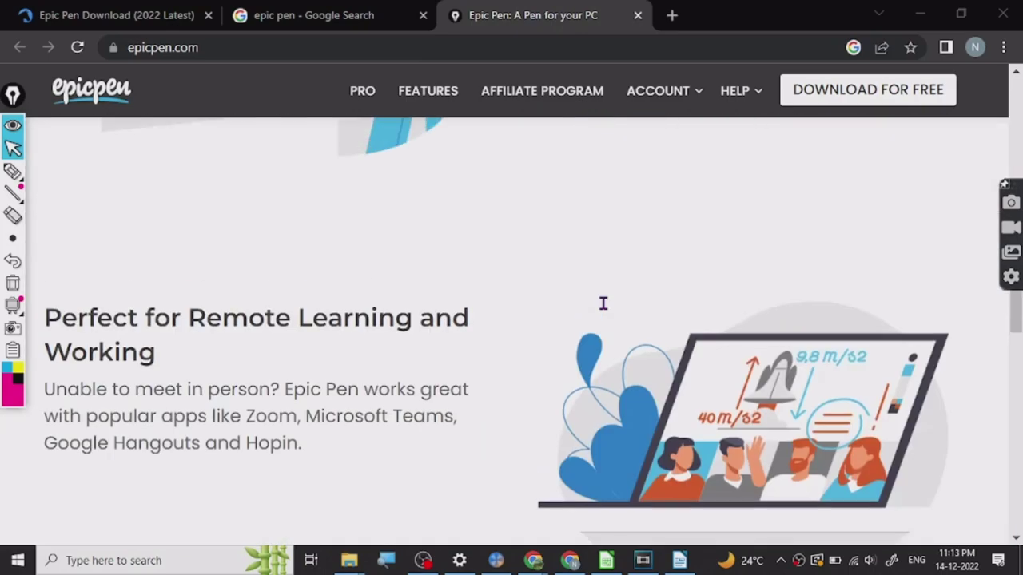
{"action": "scroll", "coordinate": [603, 303], "scroll_direction": "up", "scroll_amount": 5}
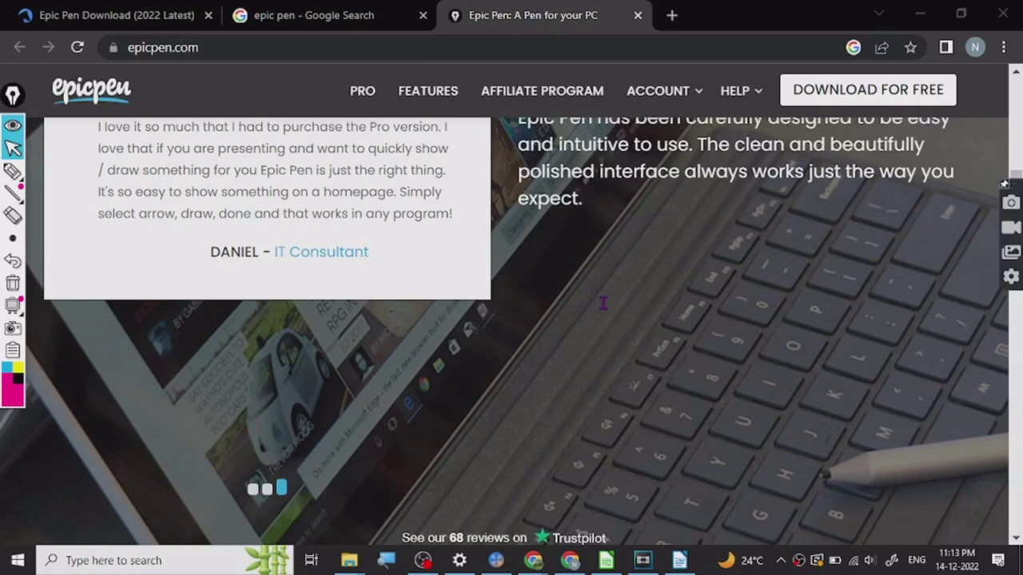
{"action": "scroll", "coordinate": [604, 304], "scroll_direction": "up", "scroll_amount": 10}
{"action": "scroll", "coordinate": [605, 315], "scroll_direction": "up", "scroll_amount": 1}
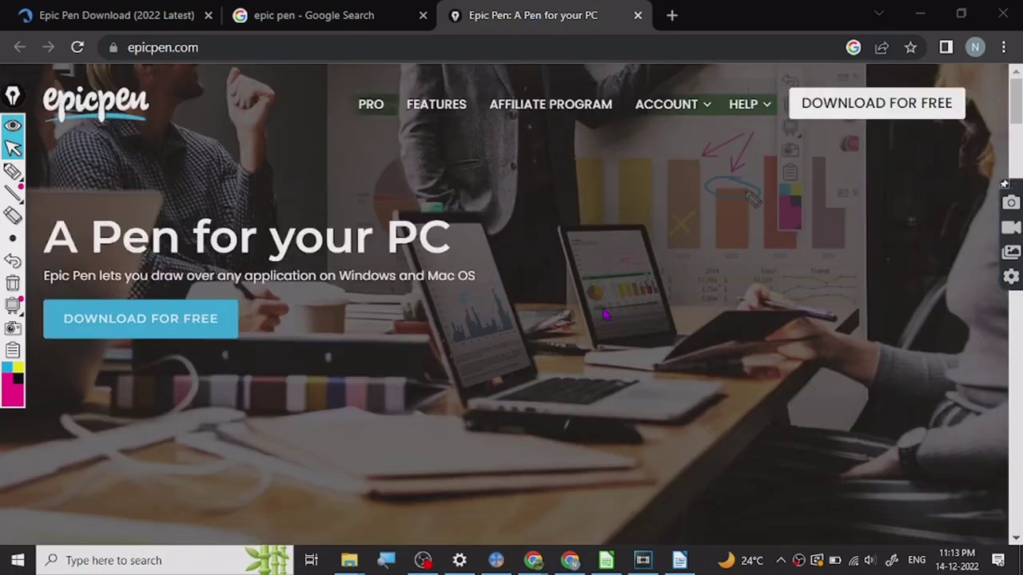